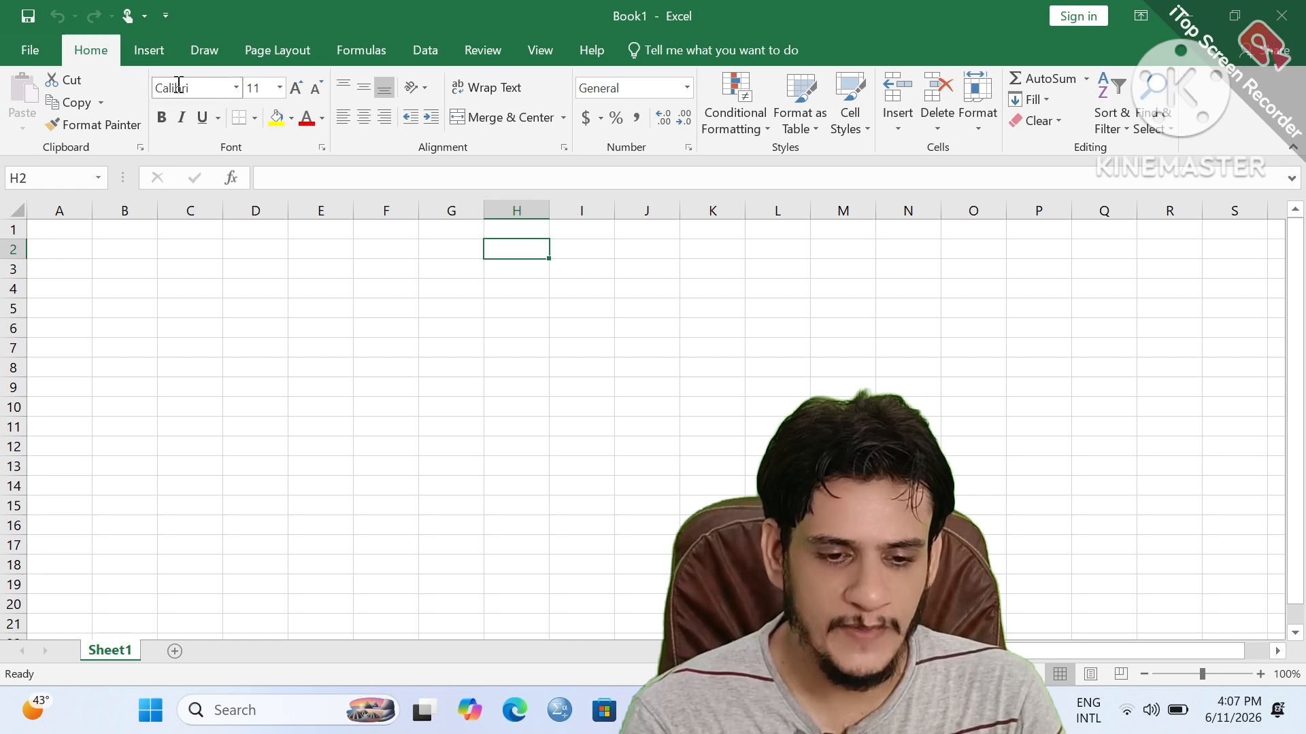
Step: Import gg.txt from the Downloads folder as a text/CSV source, load it with default settings, and close the queries pane
left_click(415, 59)
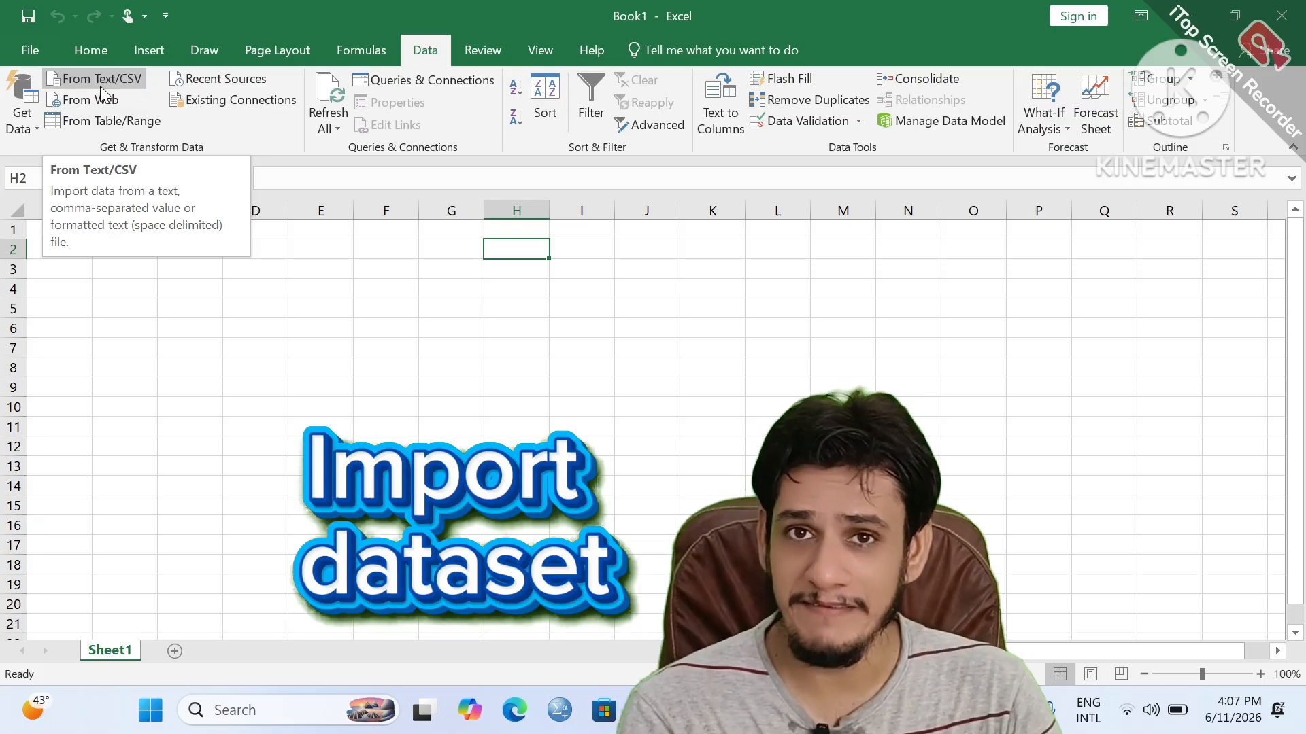
left_click(100, 86)
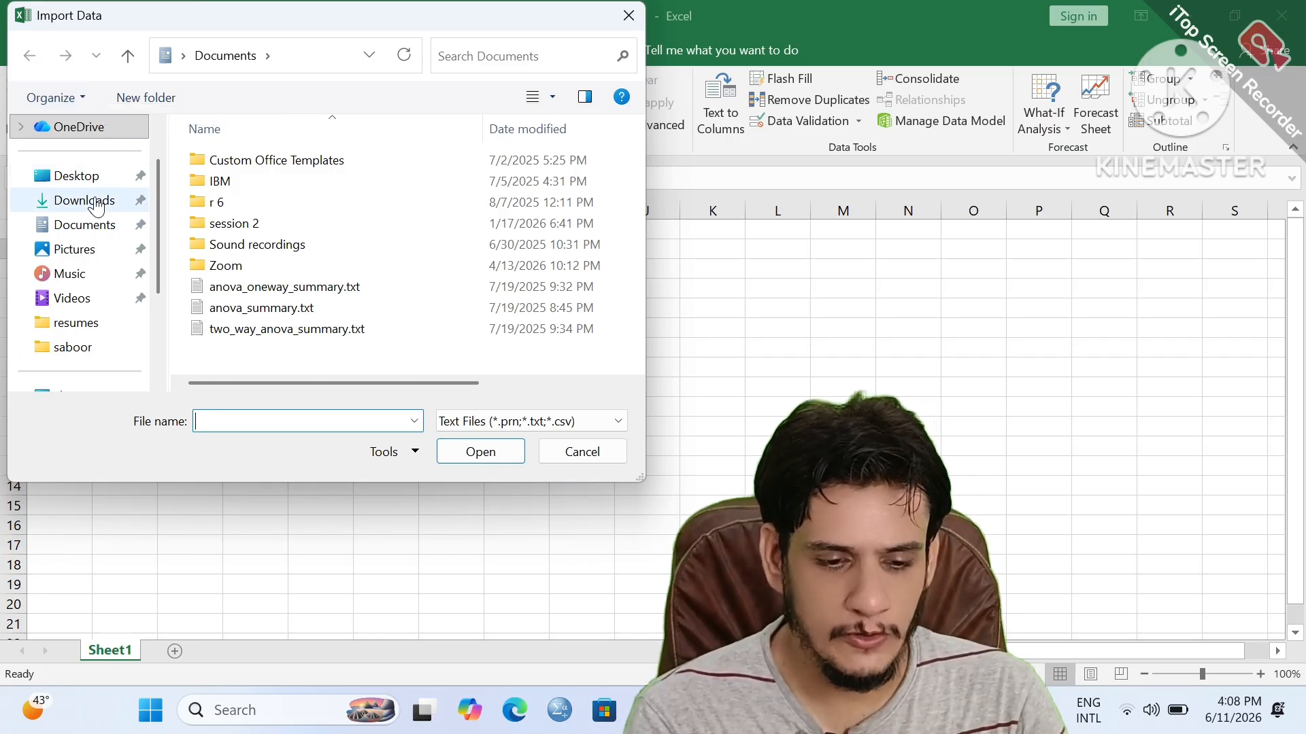
left_click(138, 200)
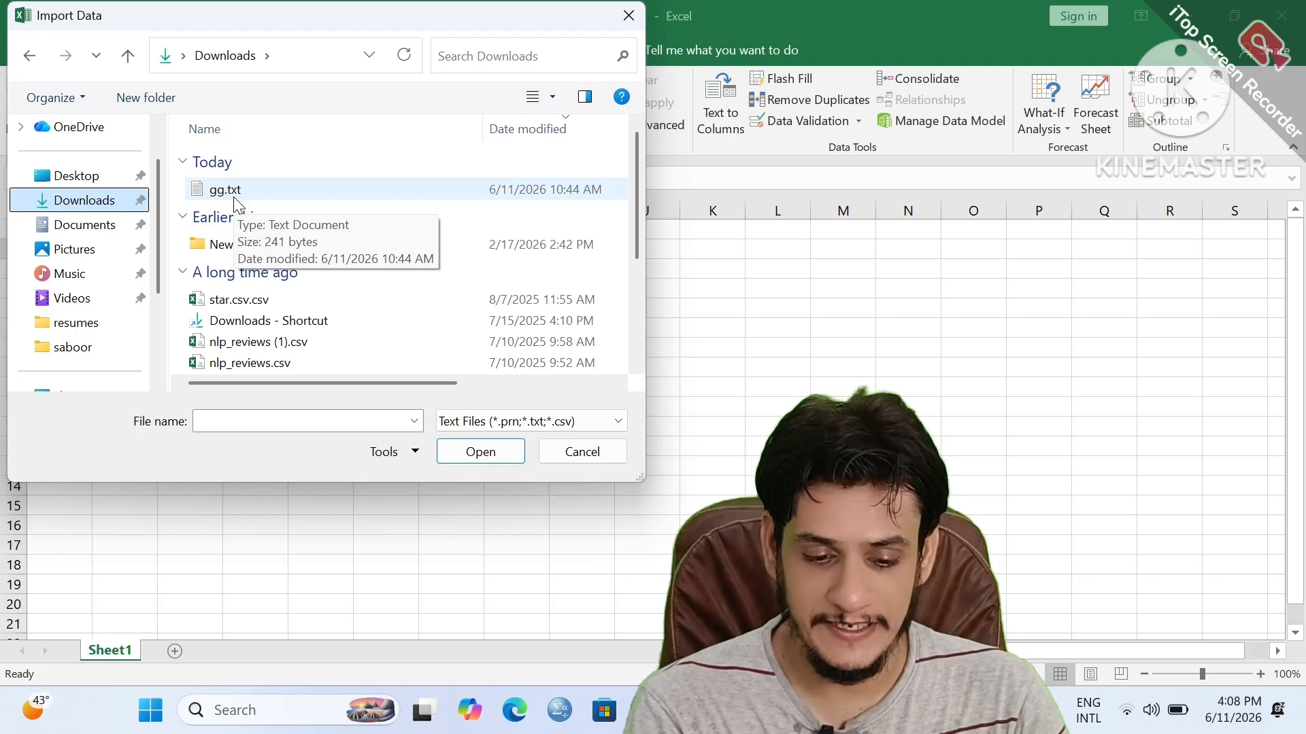
left_click(235, 197)
left_click(462, 450)
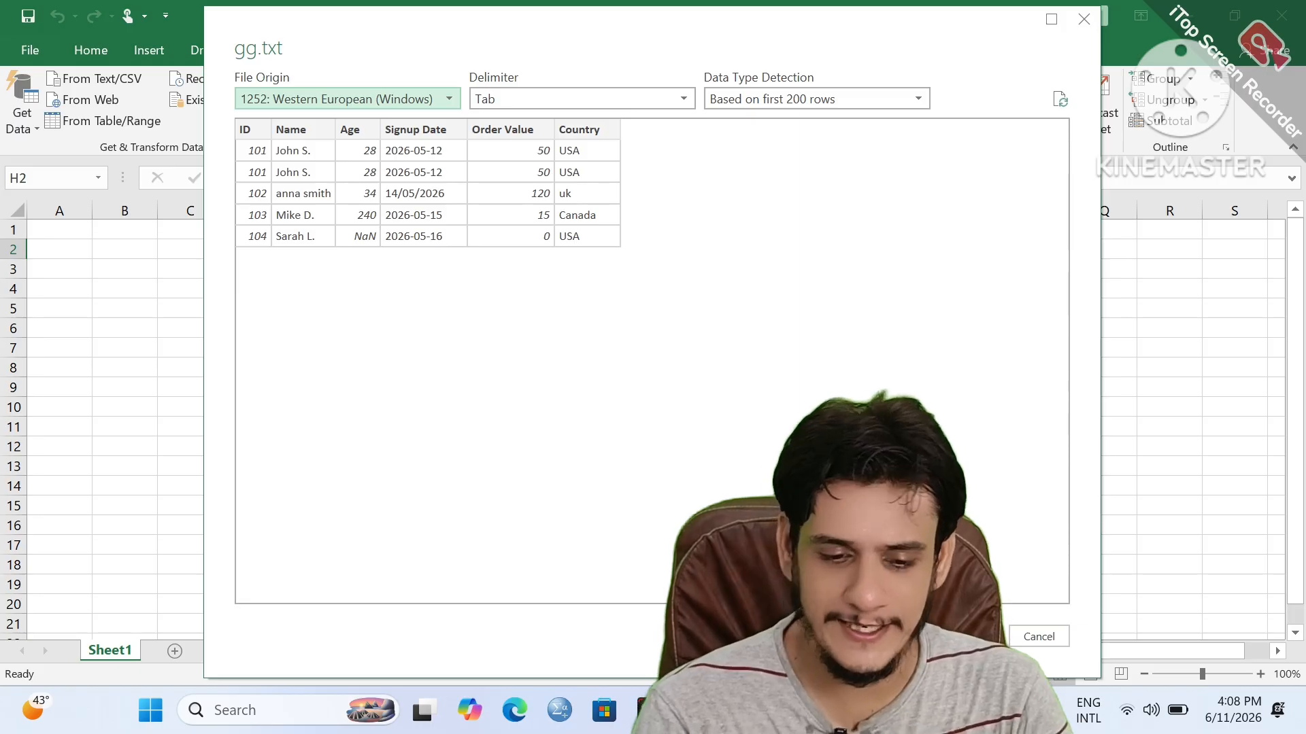
left_click(955, 637)
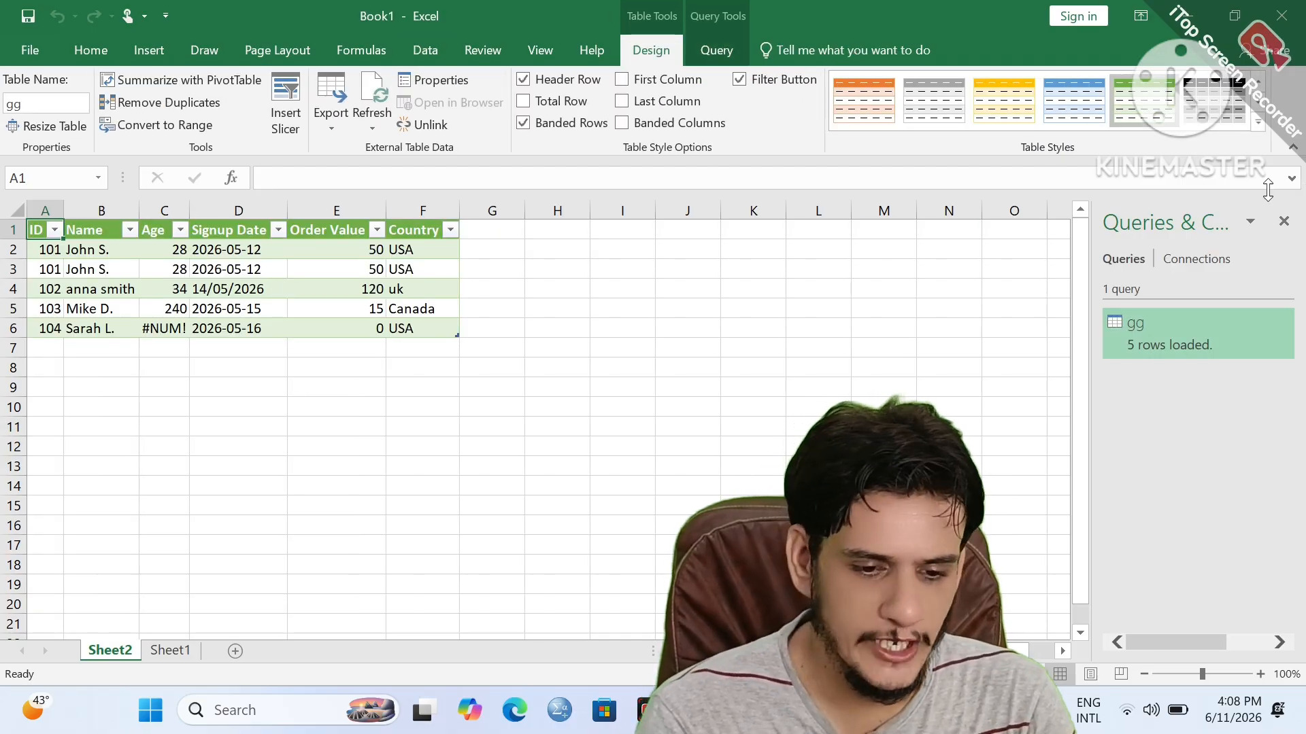
left_click(1285, 222)
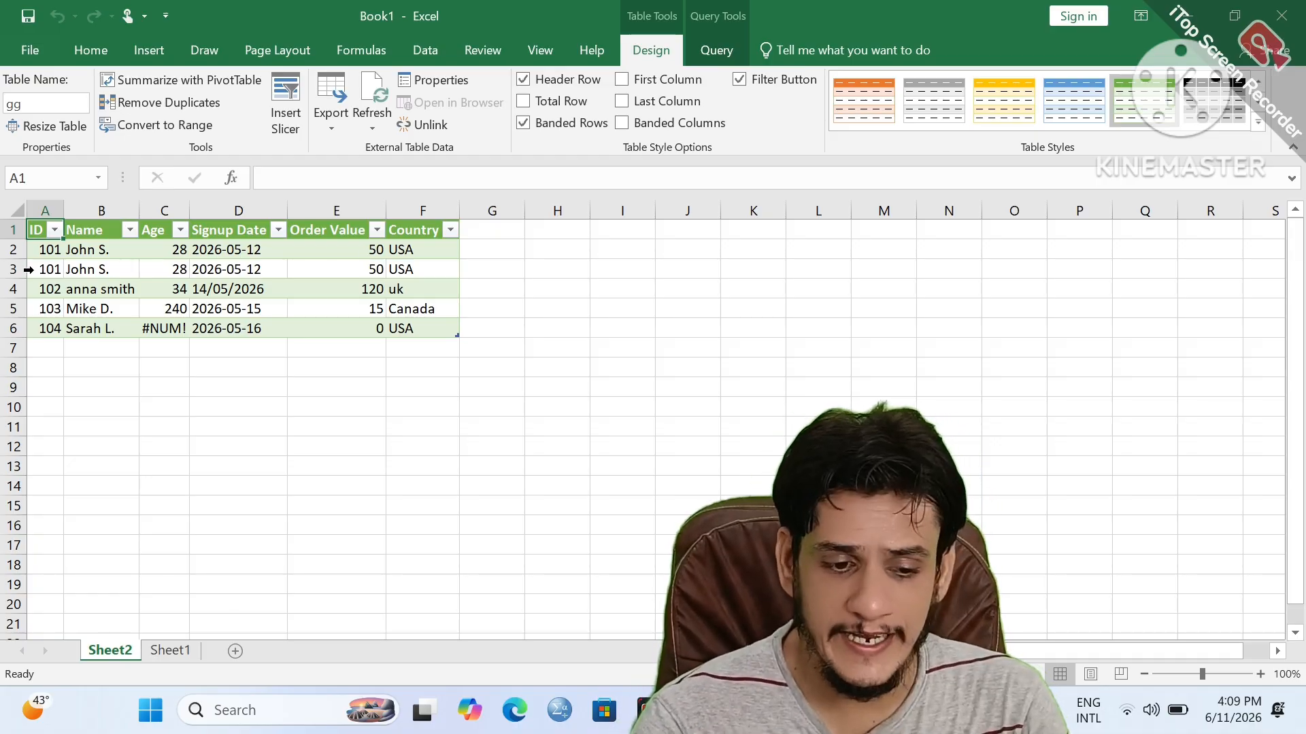
left_click_drag(37, 246, 259, 331)
left_click_drag(370, 332, 421, 338)
left_click(588, 329)
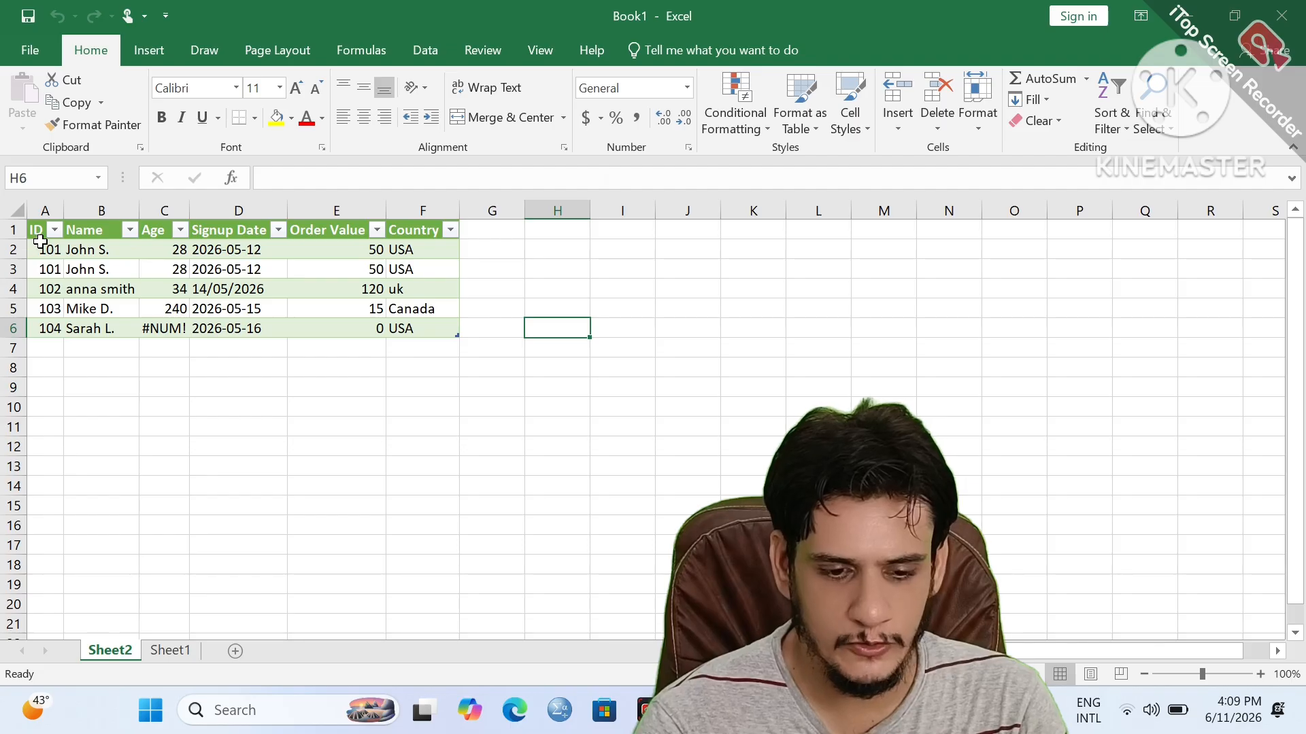
Step: Remove duplicate rows from the table data in A2:F6, comparing all columns and treating the first row as headers
left_click_drag(41, 242, 444, 331)
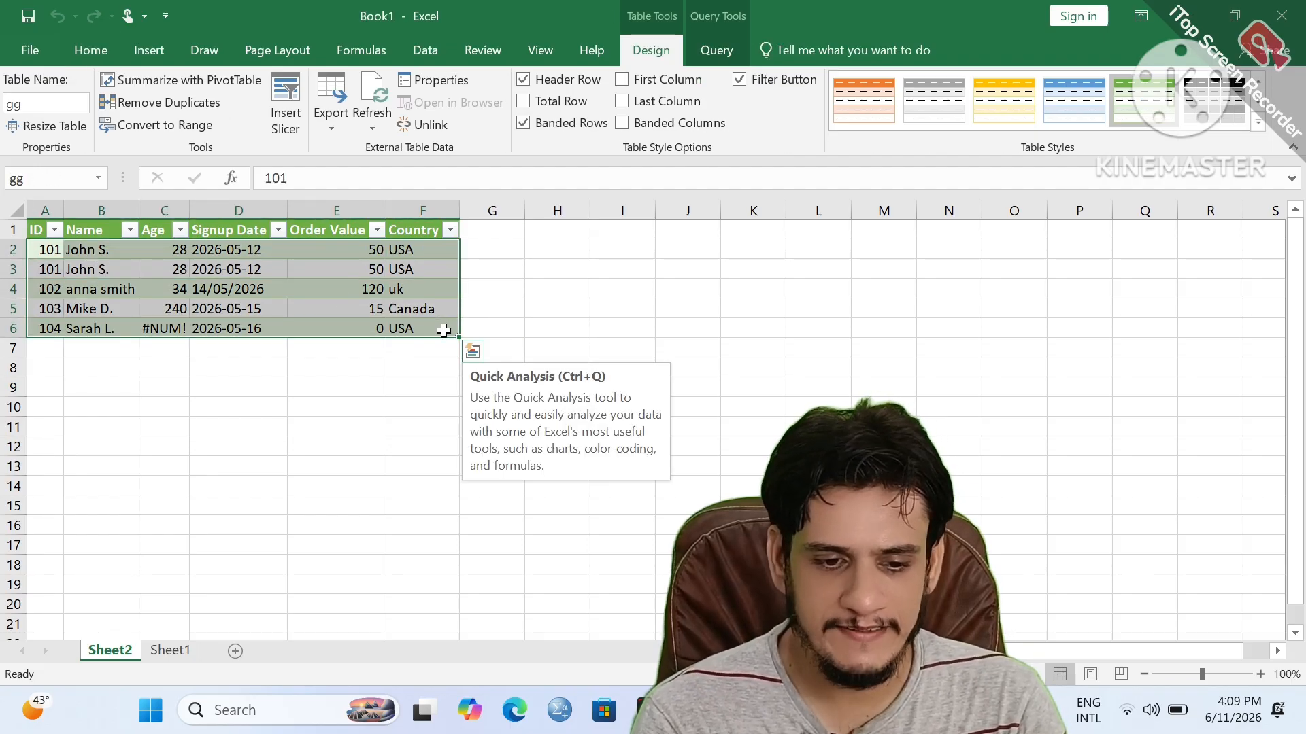
left_click(423, 49)
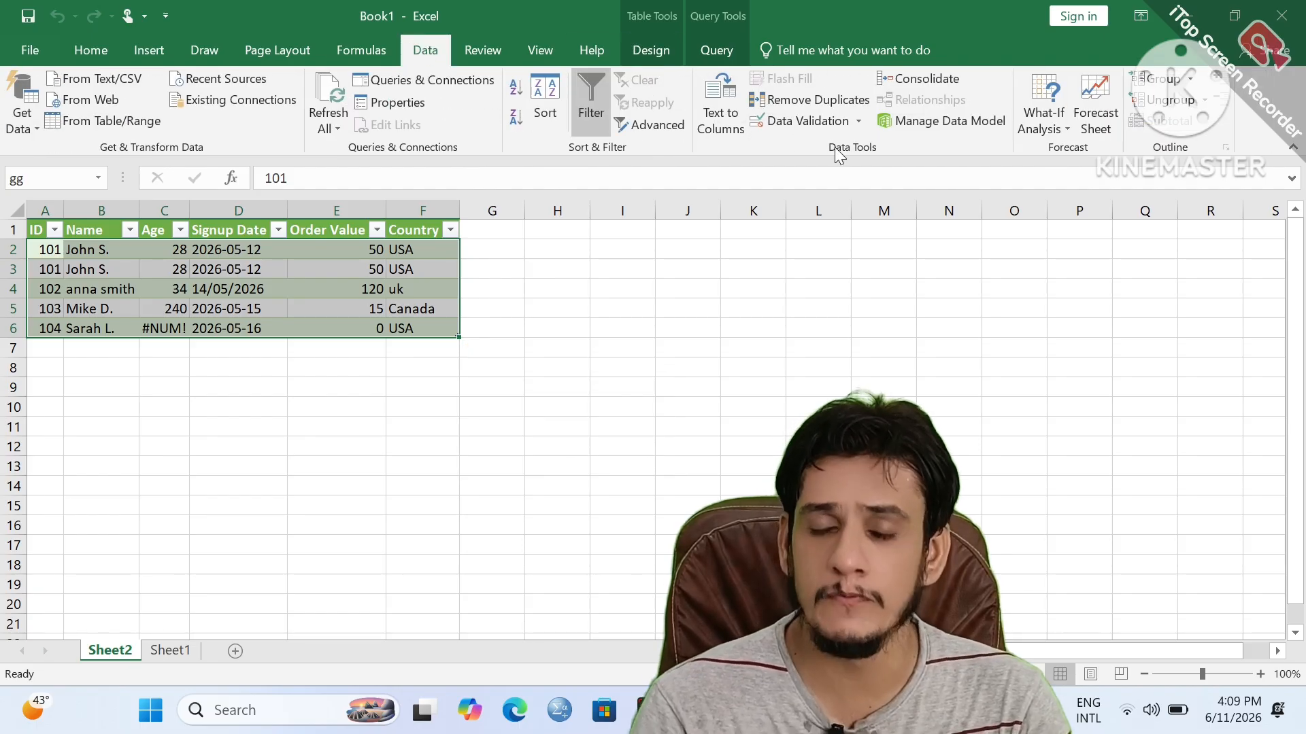
left_click(809, 103)
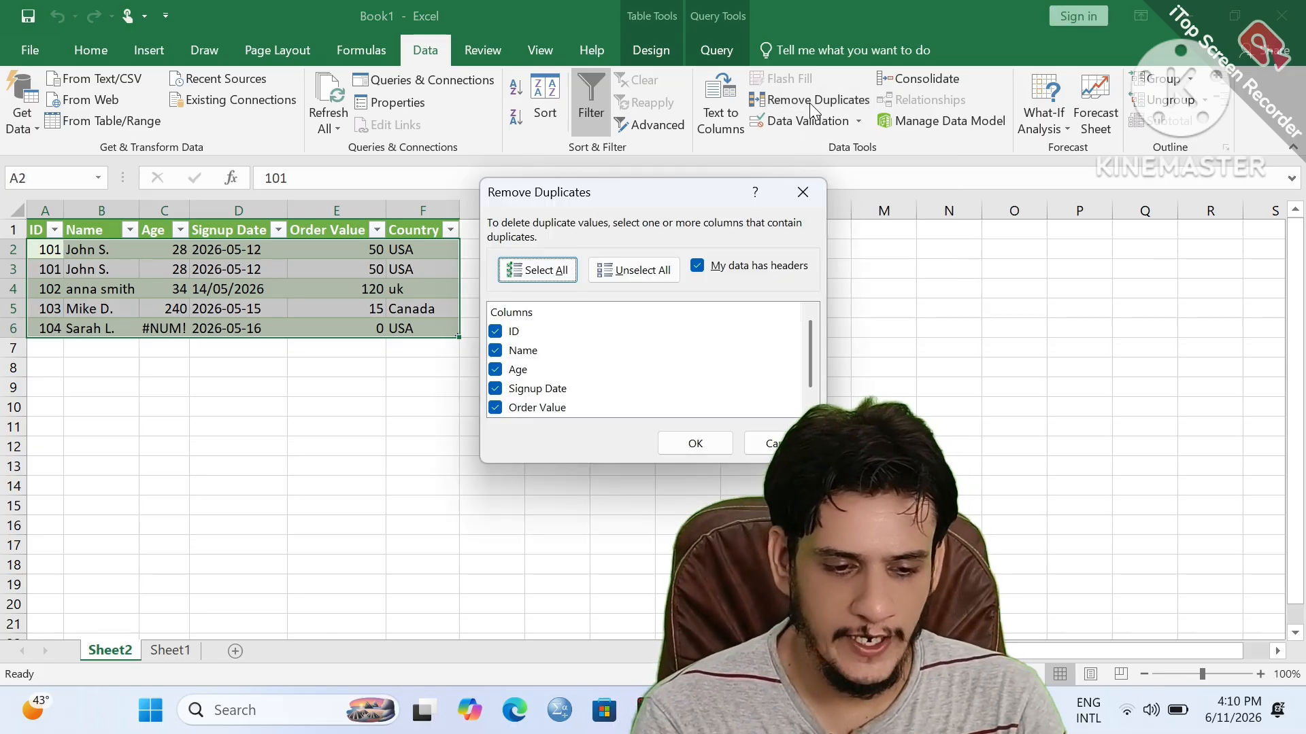
left_click(686, 442)
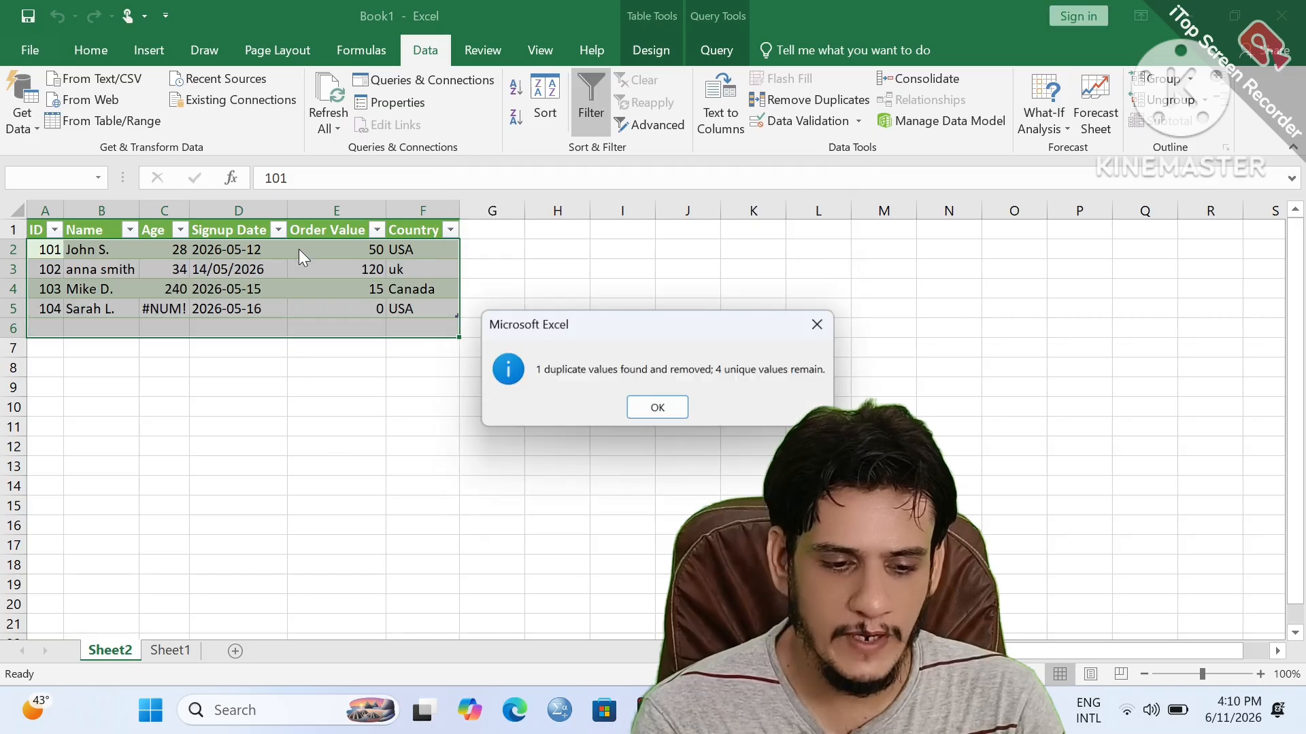
left_click(659, 411)
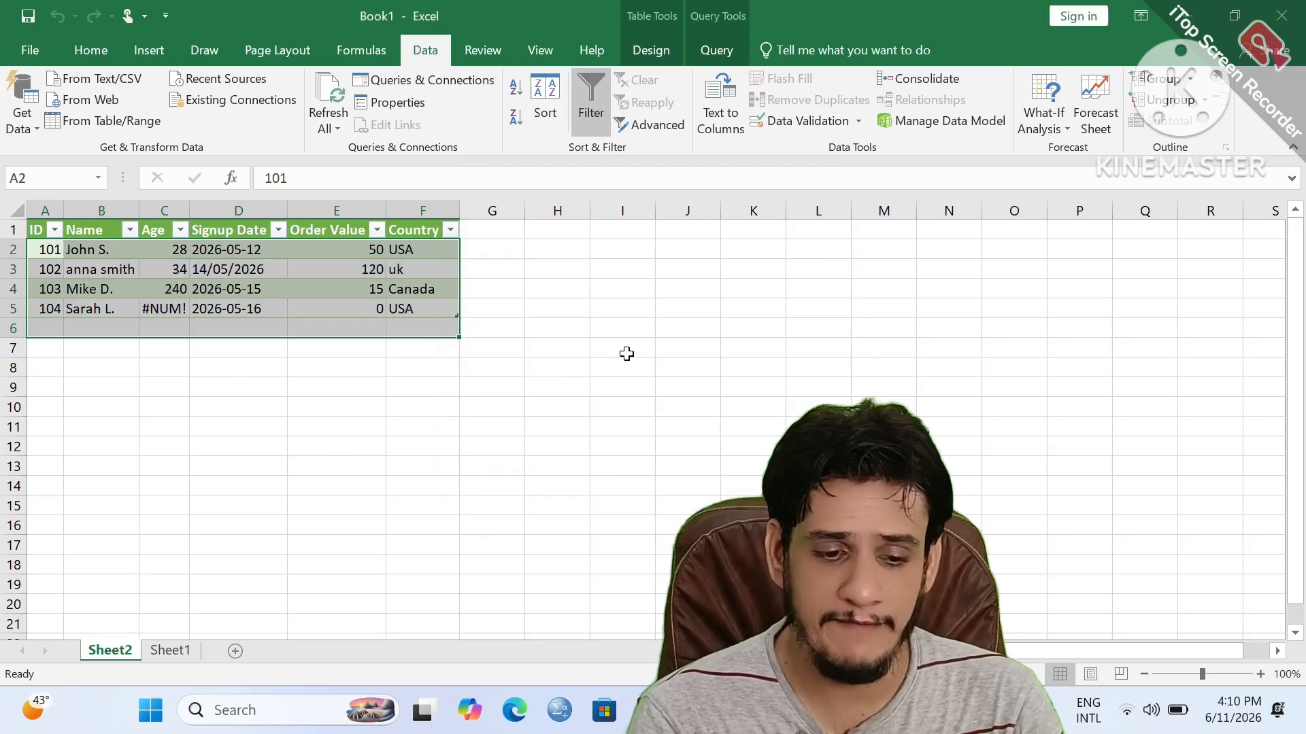
left_click(627, 362)
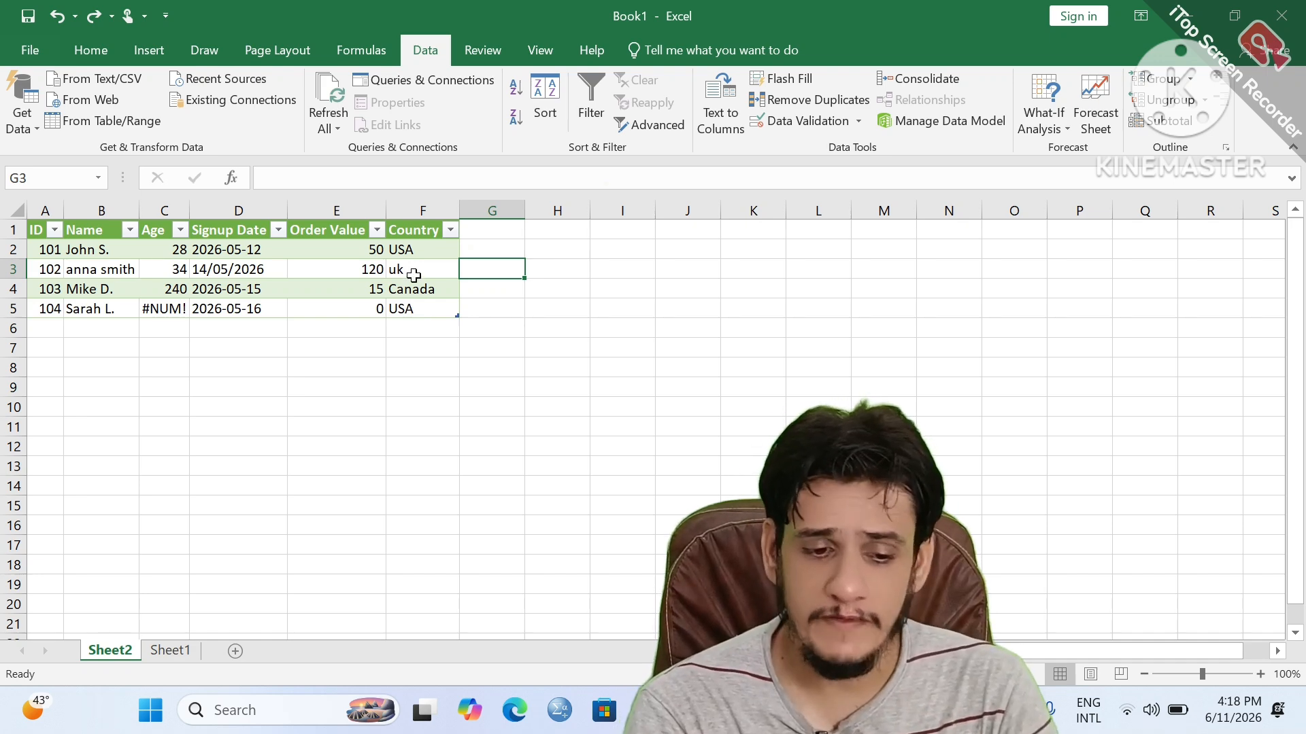
Step: Enter the formula =PROPER(B3) in cell G3, beside the table, to convert the names to proper case
left_click(105, 272)
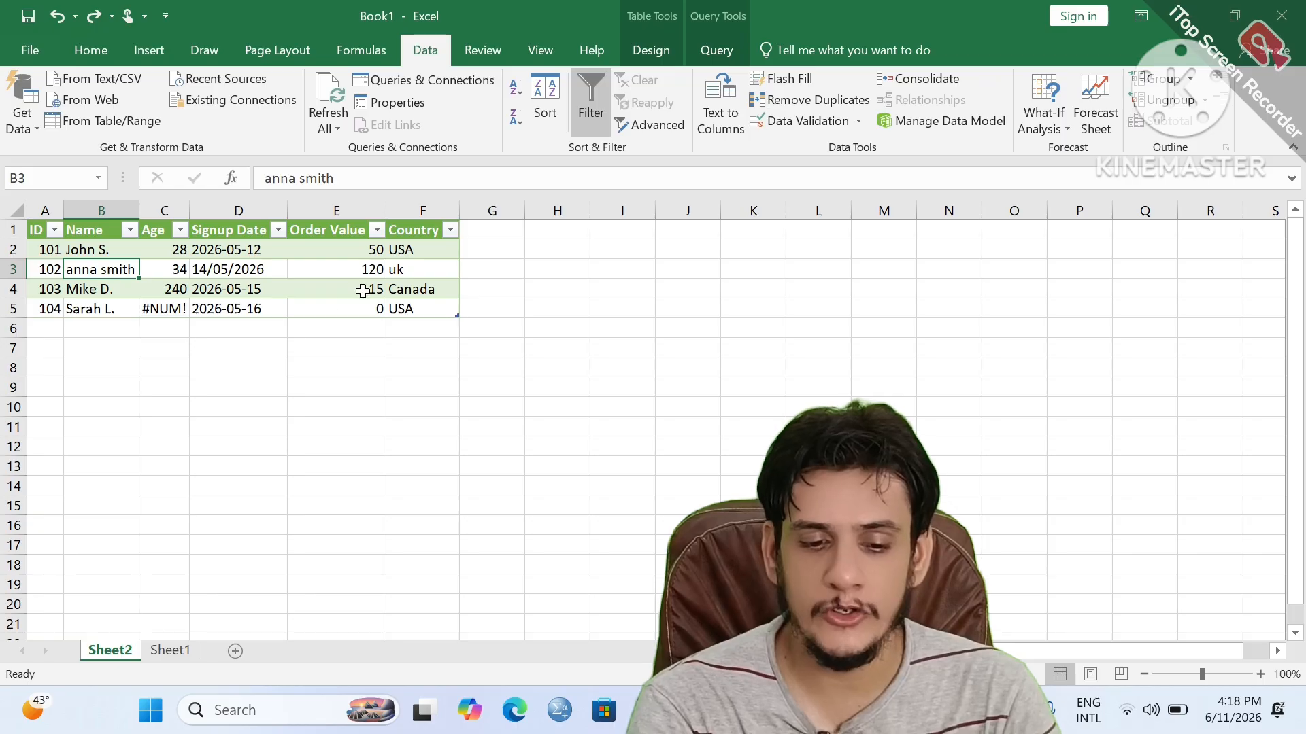
left_click(399, 273)
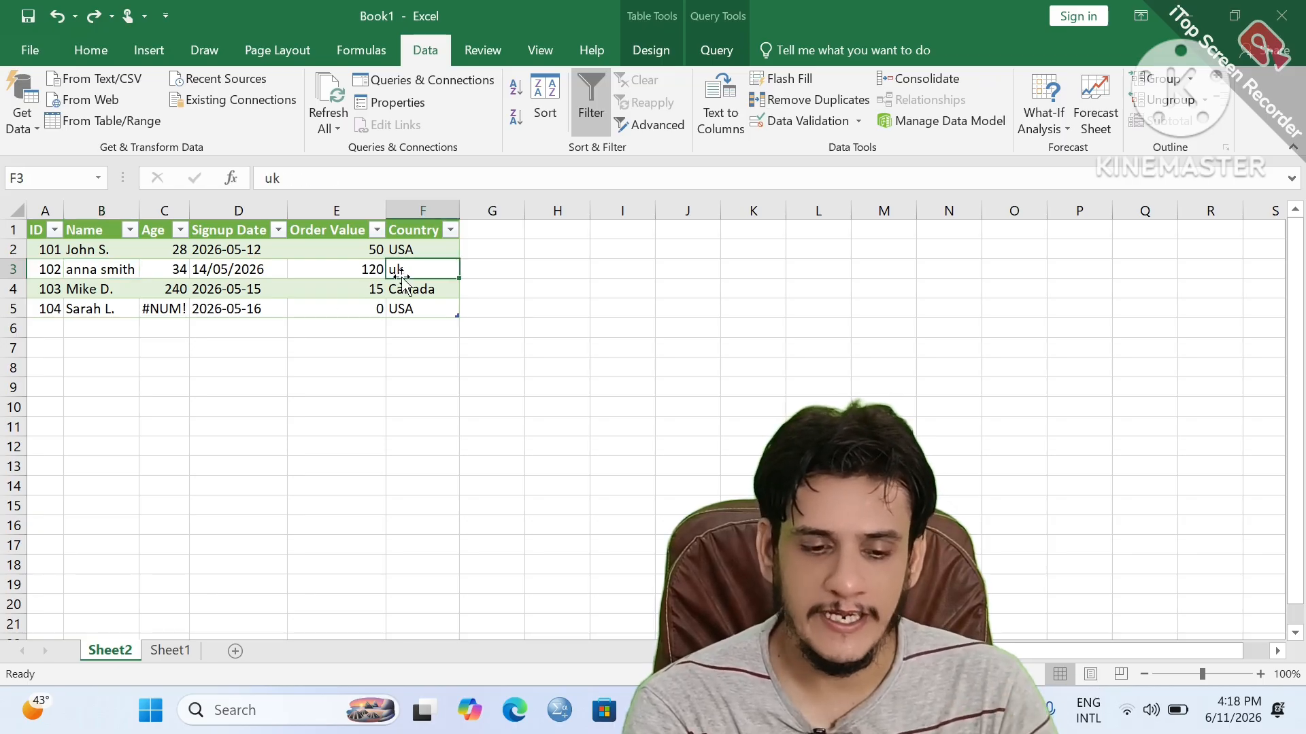
left_click(490, 273)
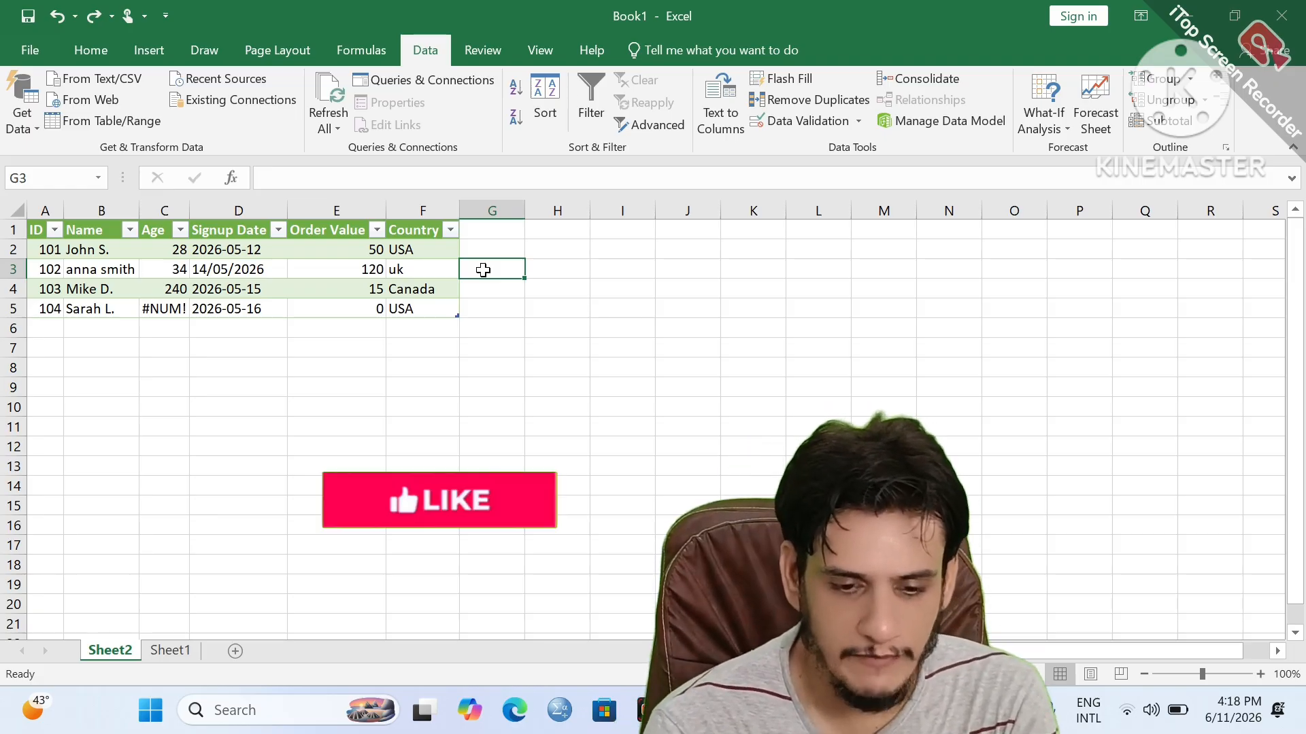
type("=P")
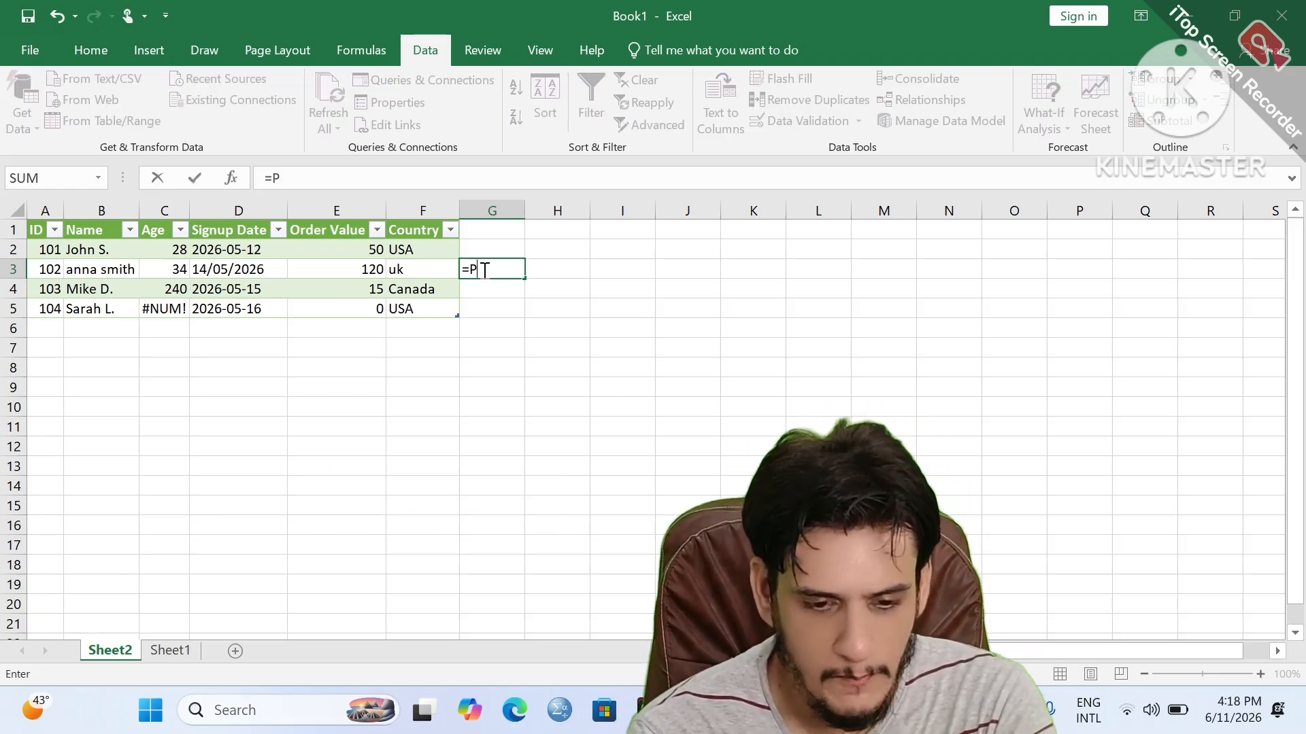
type("ROPER")
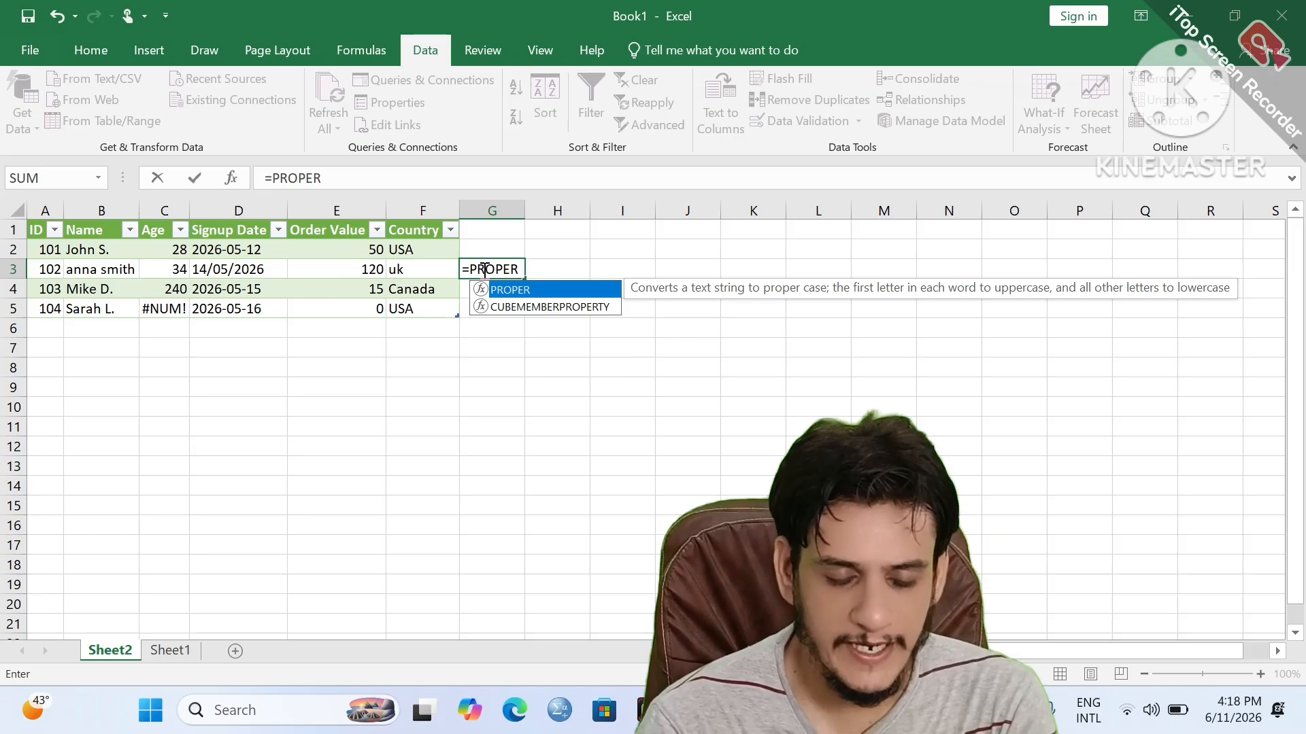
type("(")
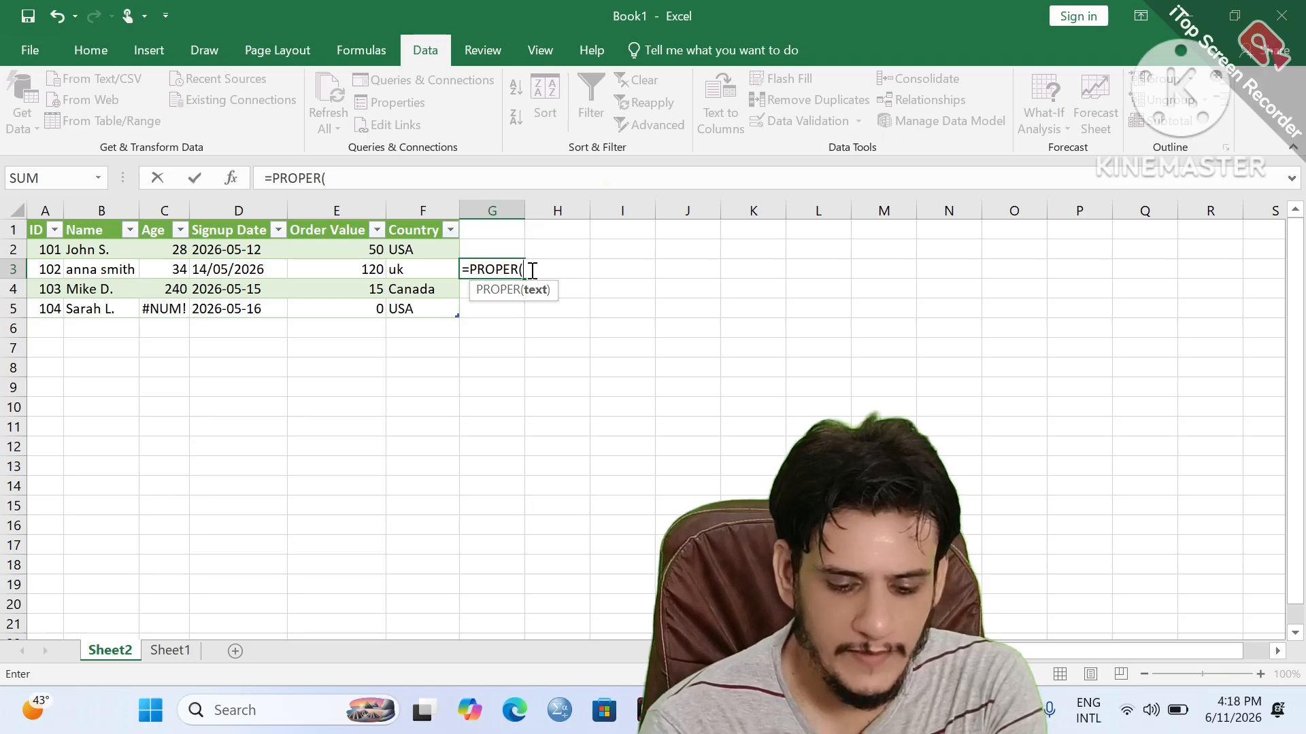
type("B")
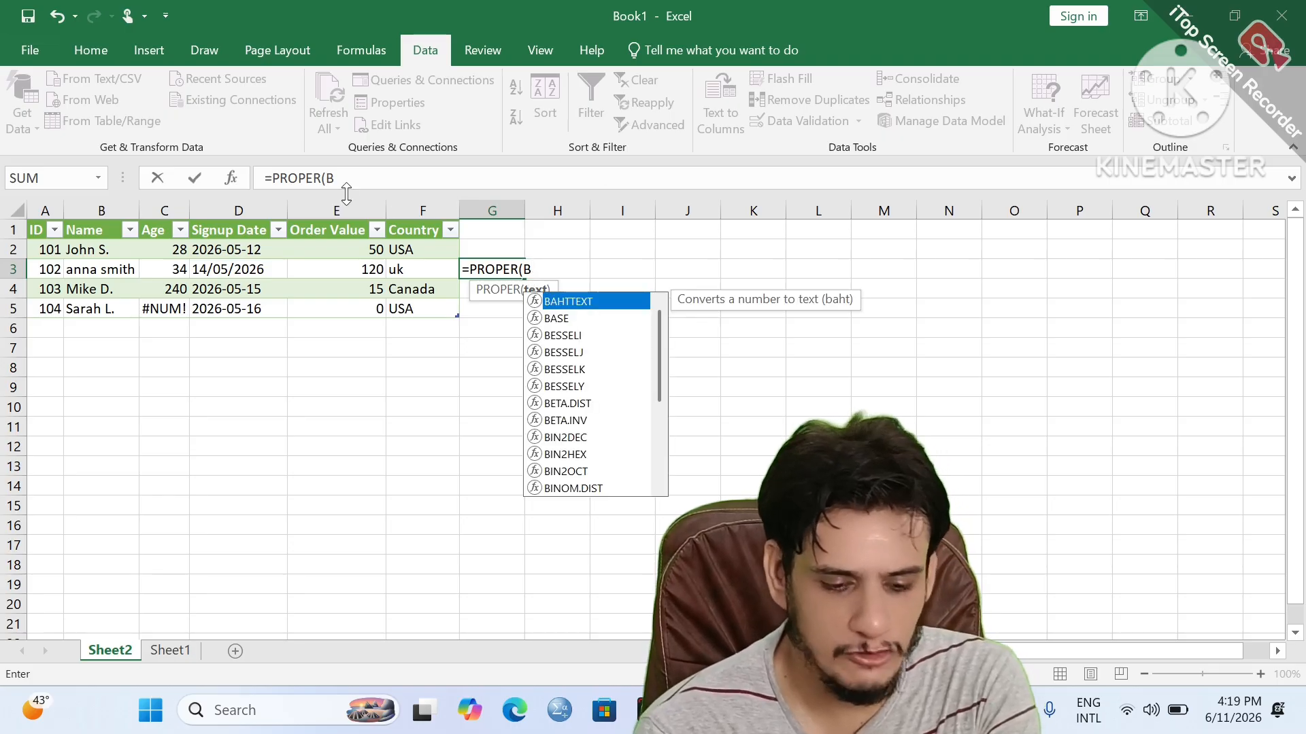
type("3")
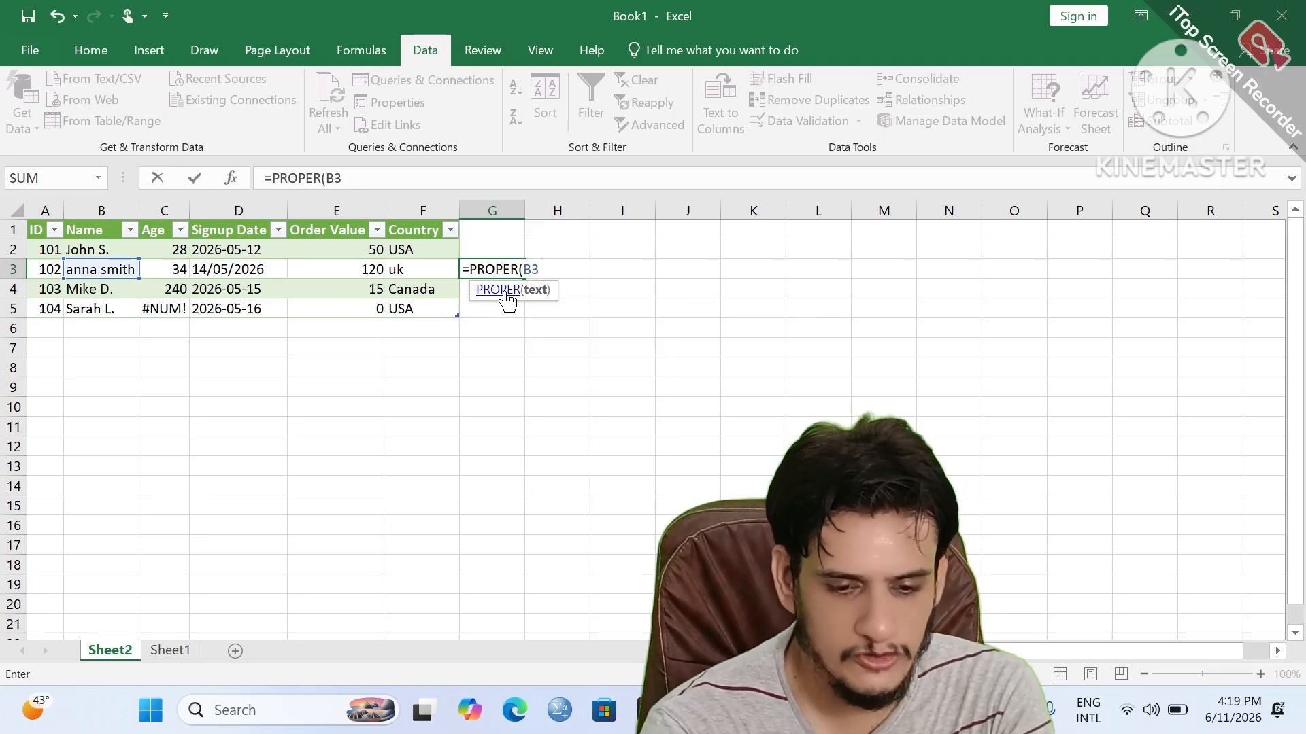
type(")")
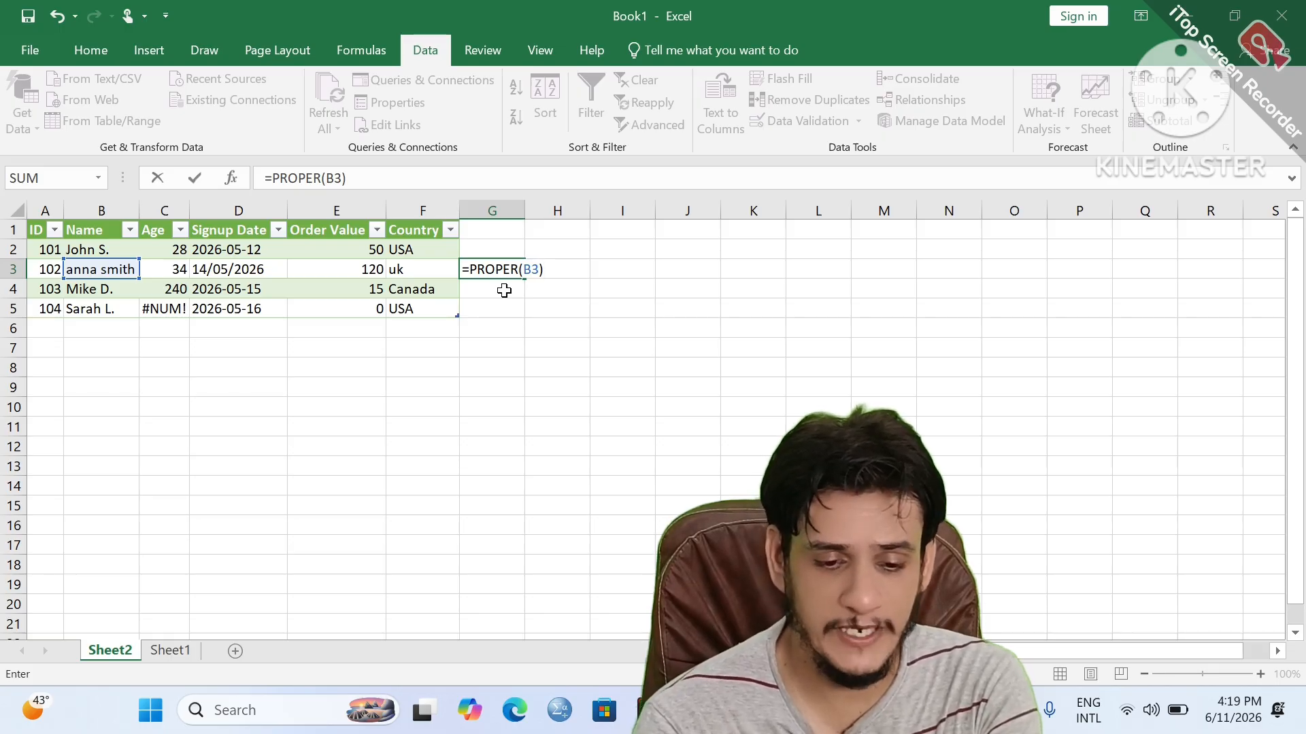
key("Return")
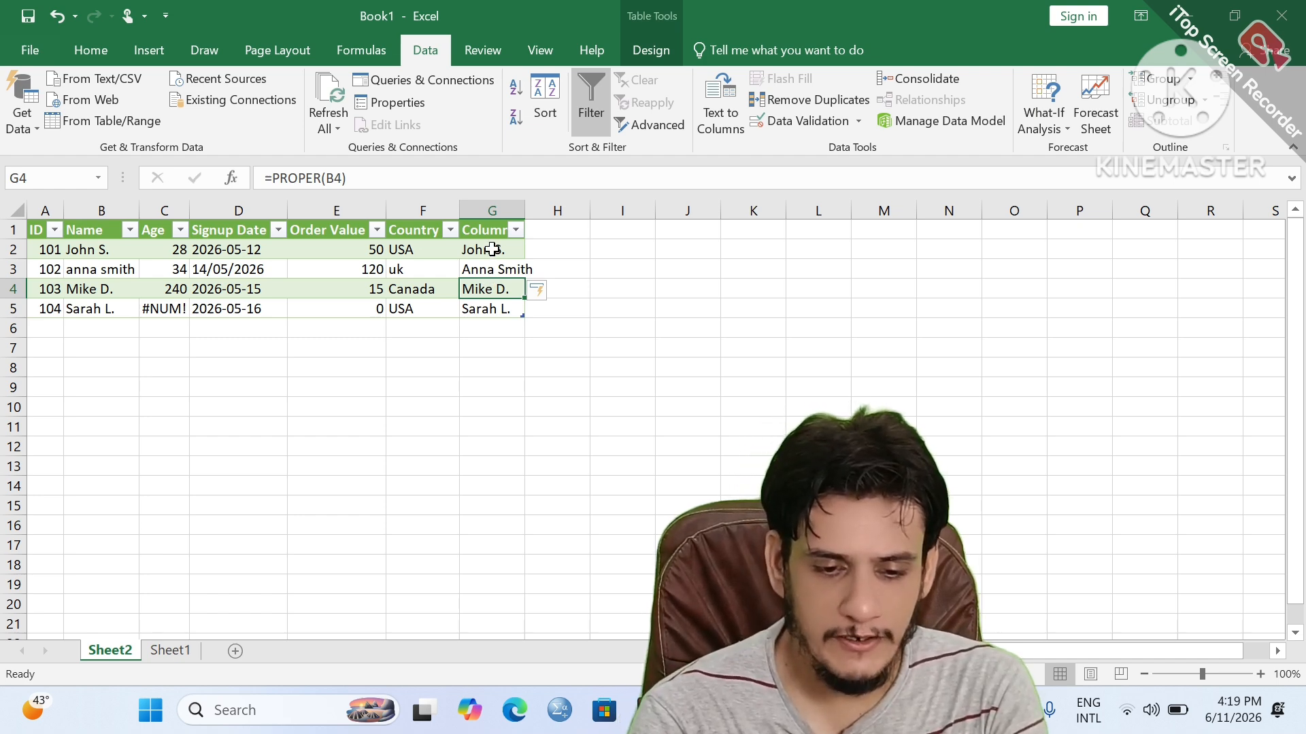
Step: Copy the proper-case names in G2:G5 and paste them as values over the Name column, starting at B2
left_click_drag(492, 250, 499, 307)
right_click(499, 306)
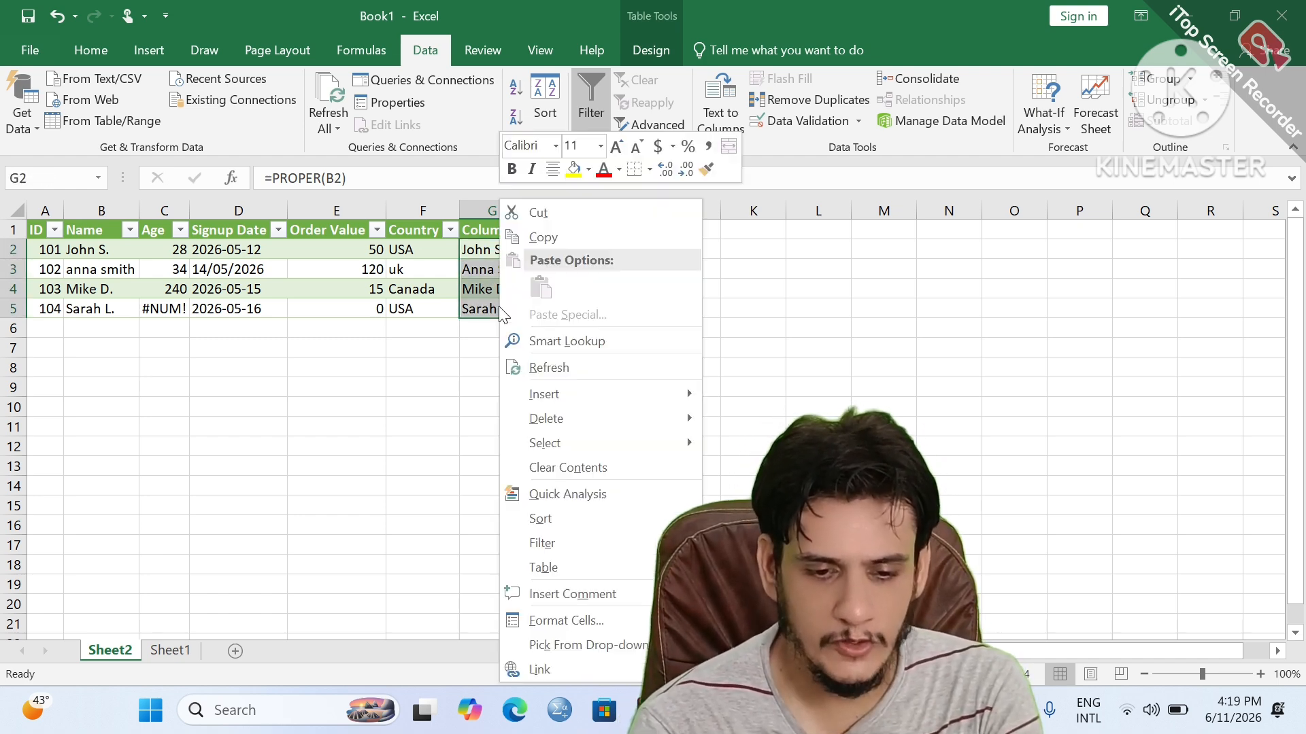
left_click(534, 240)
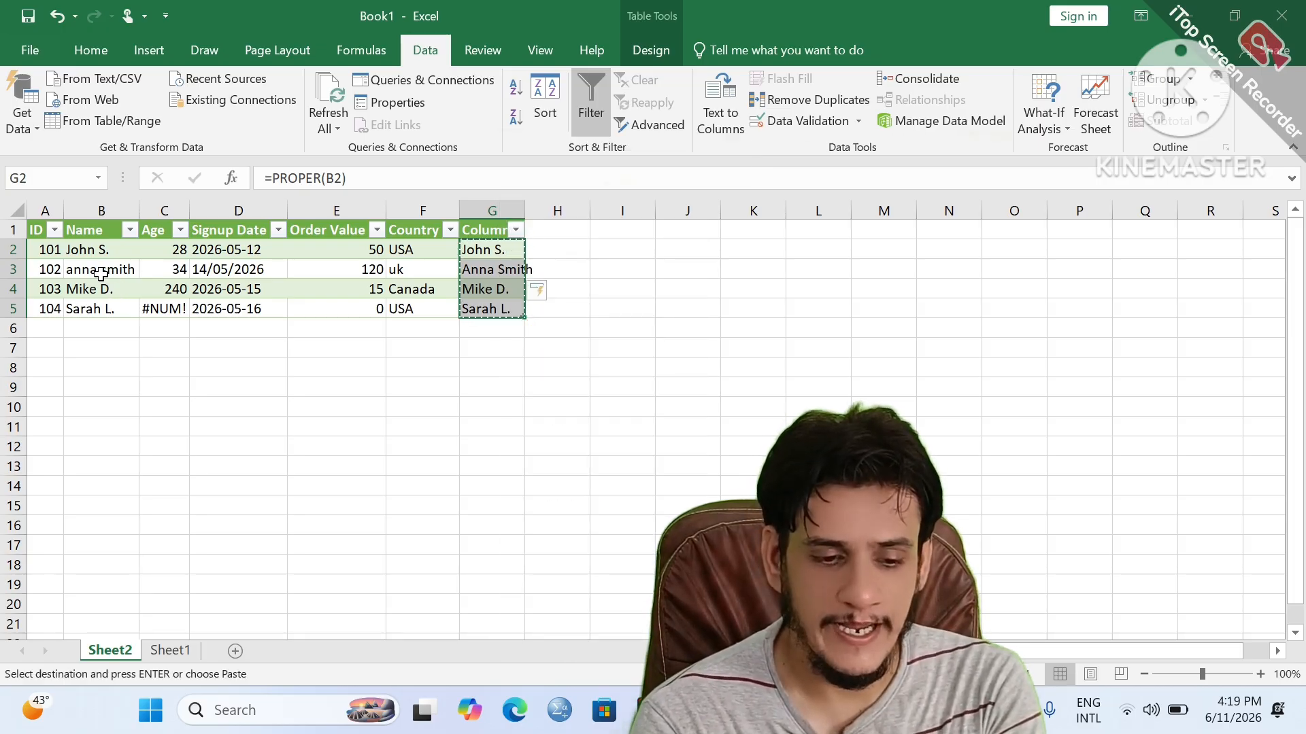
left_click(102, 274)
left_click(92, 252)
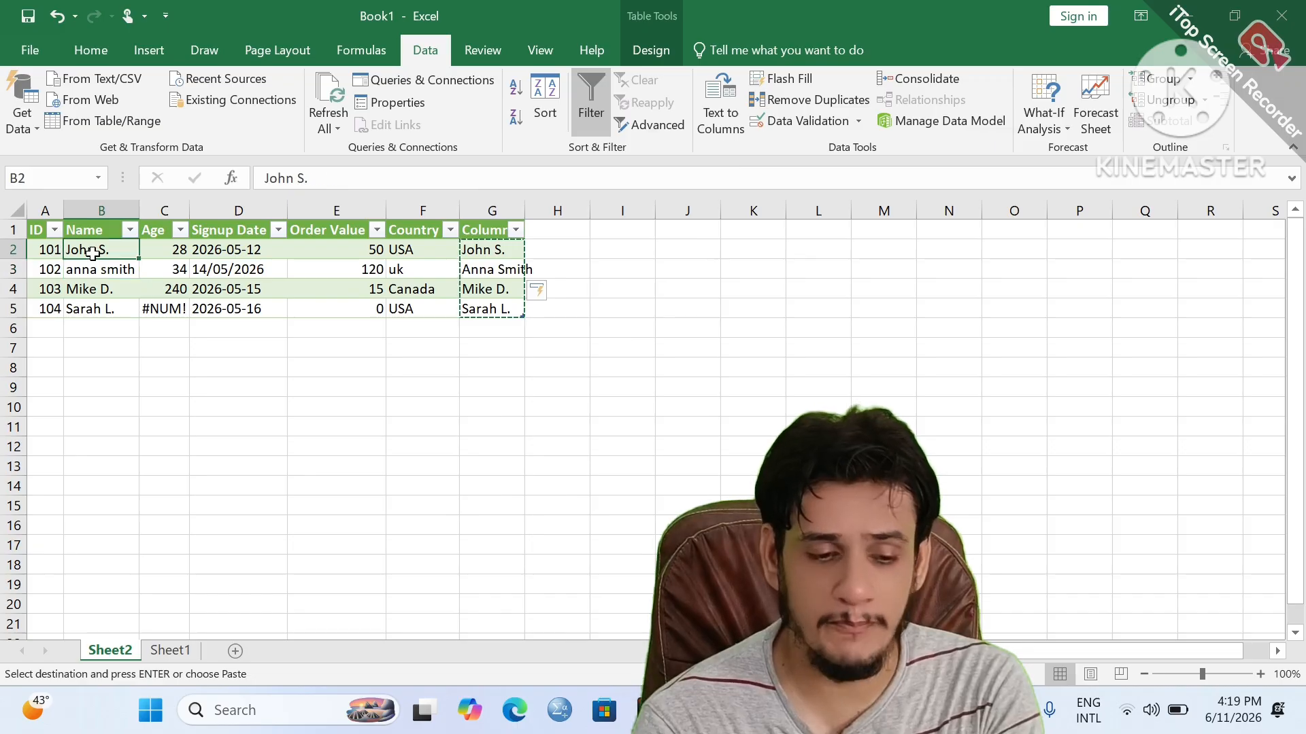
right_click(92, 252)
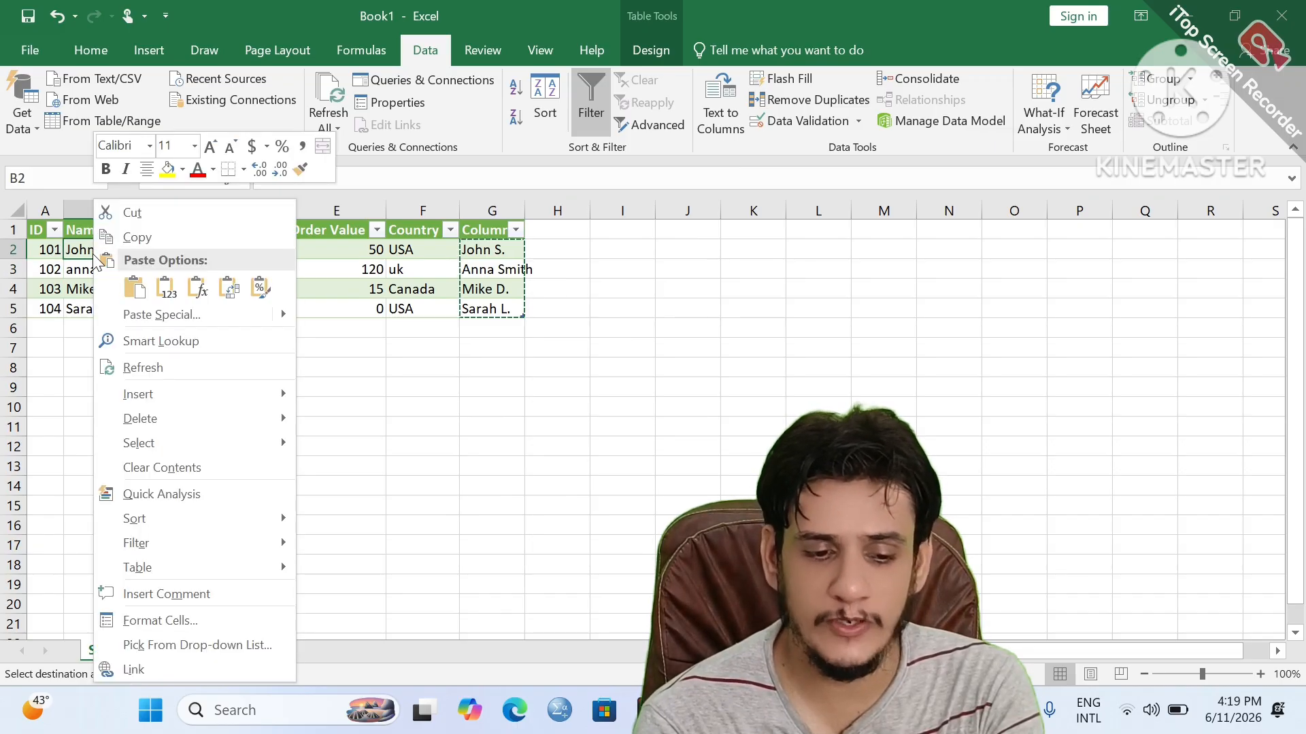
left_click(164, 299)
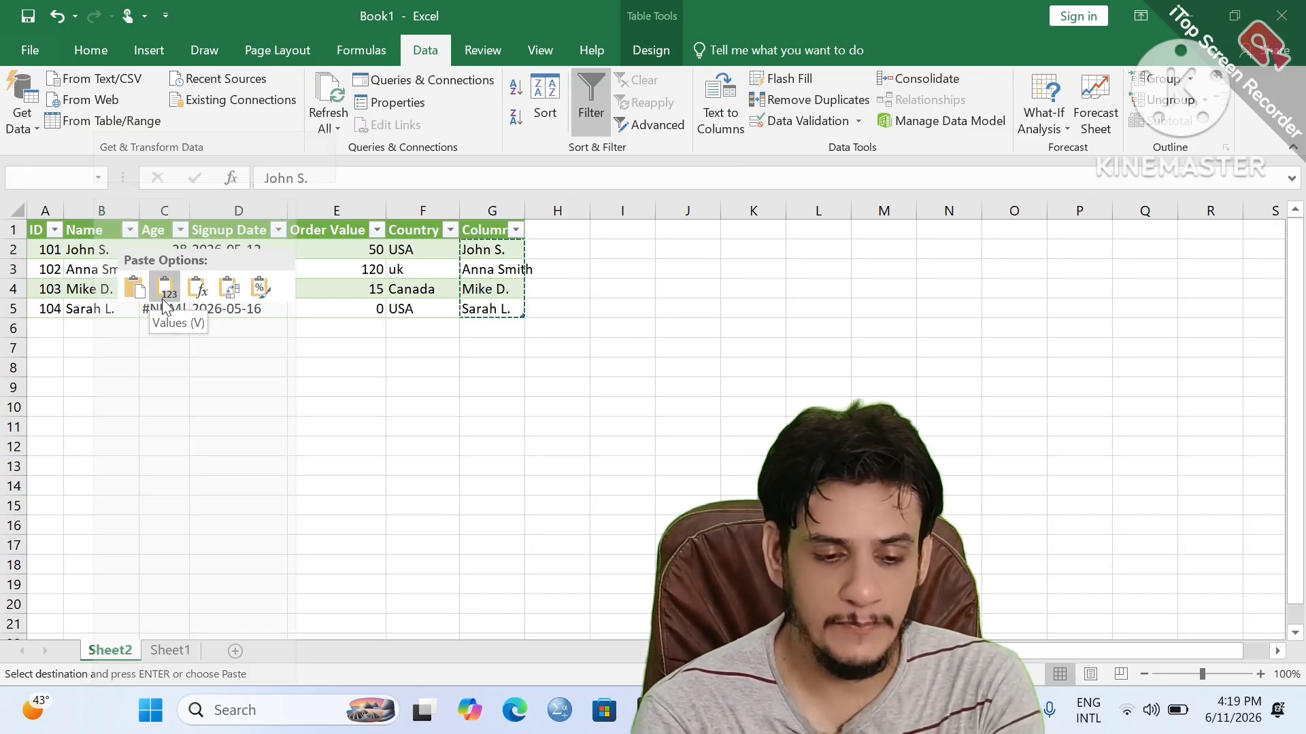
left_click(163, 299)
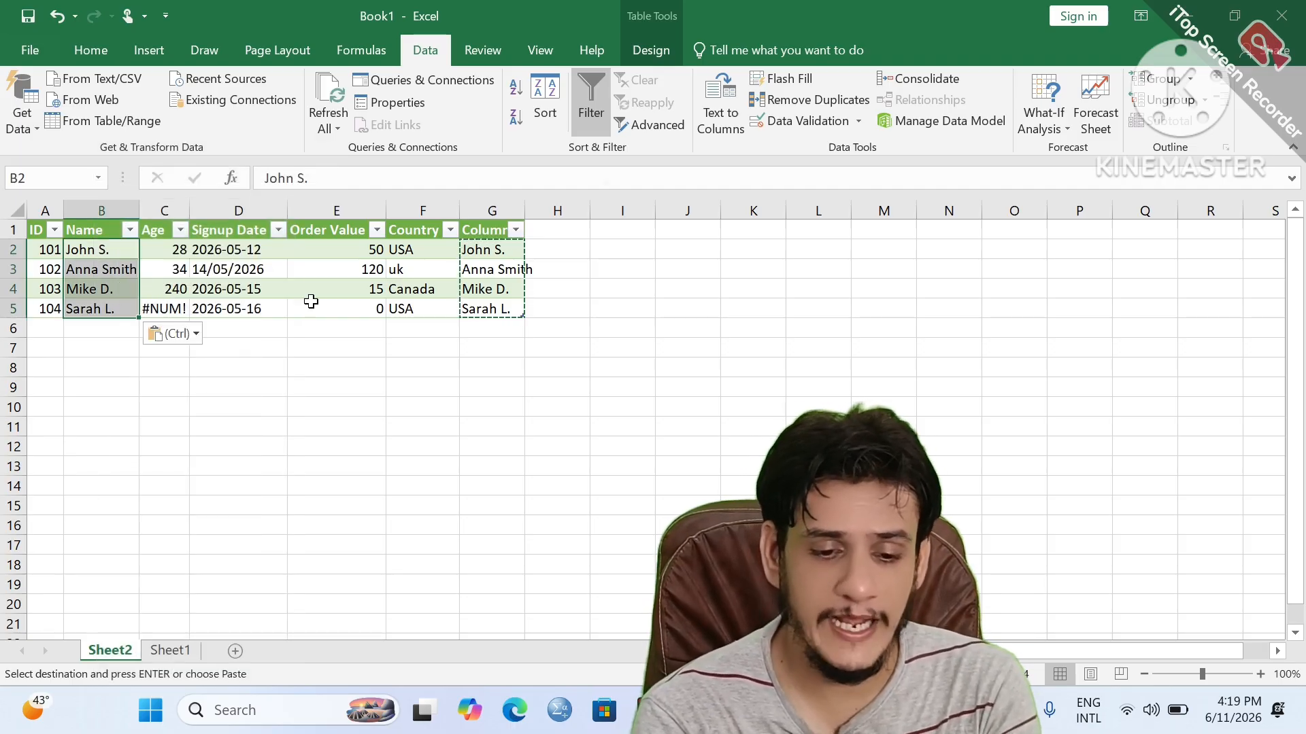
Step: Delete the helper table column G that holds the PROPER formulas
left_click(603, 335)
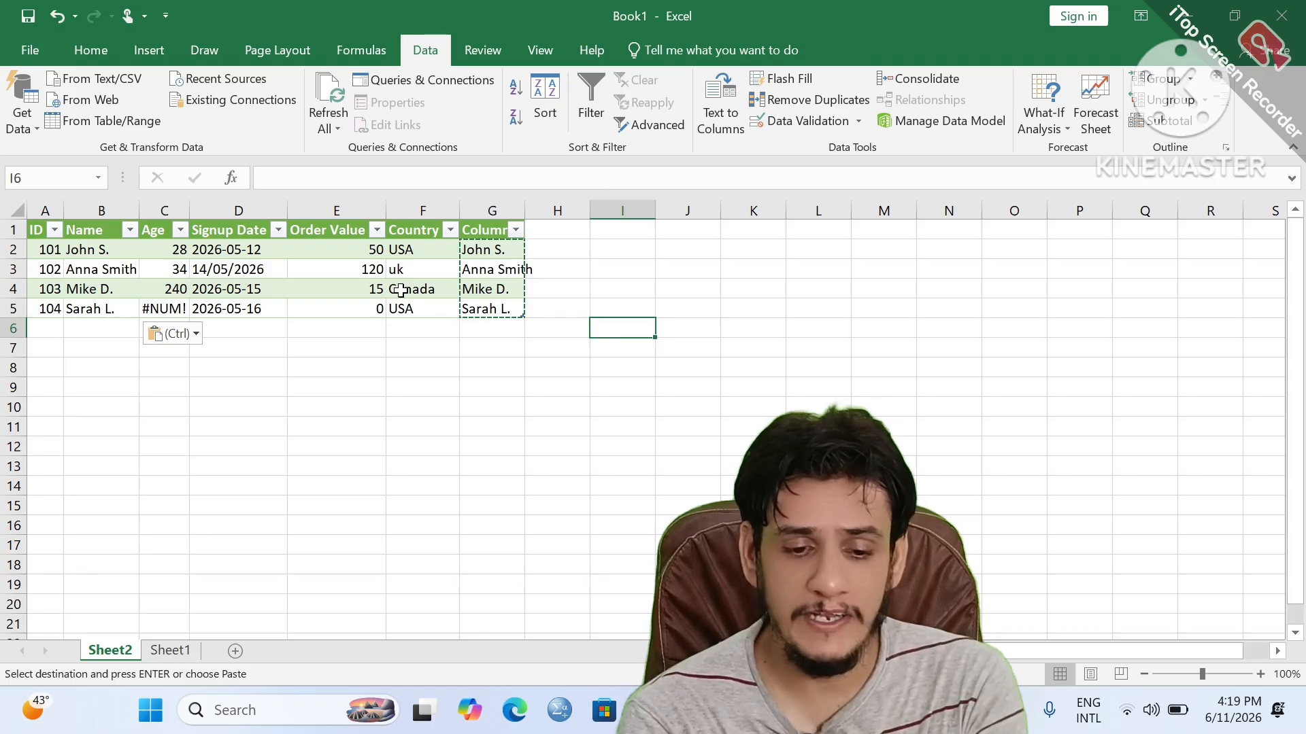
left_click(506, 217)
right_click(506, 219)
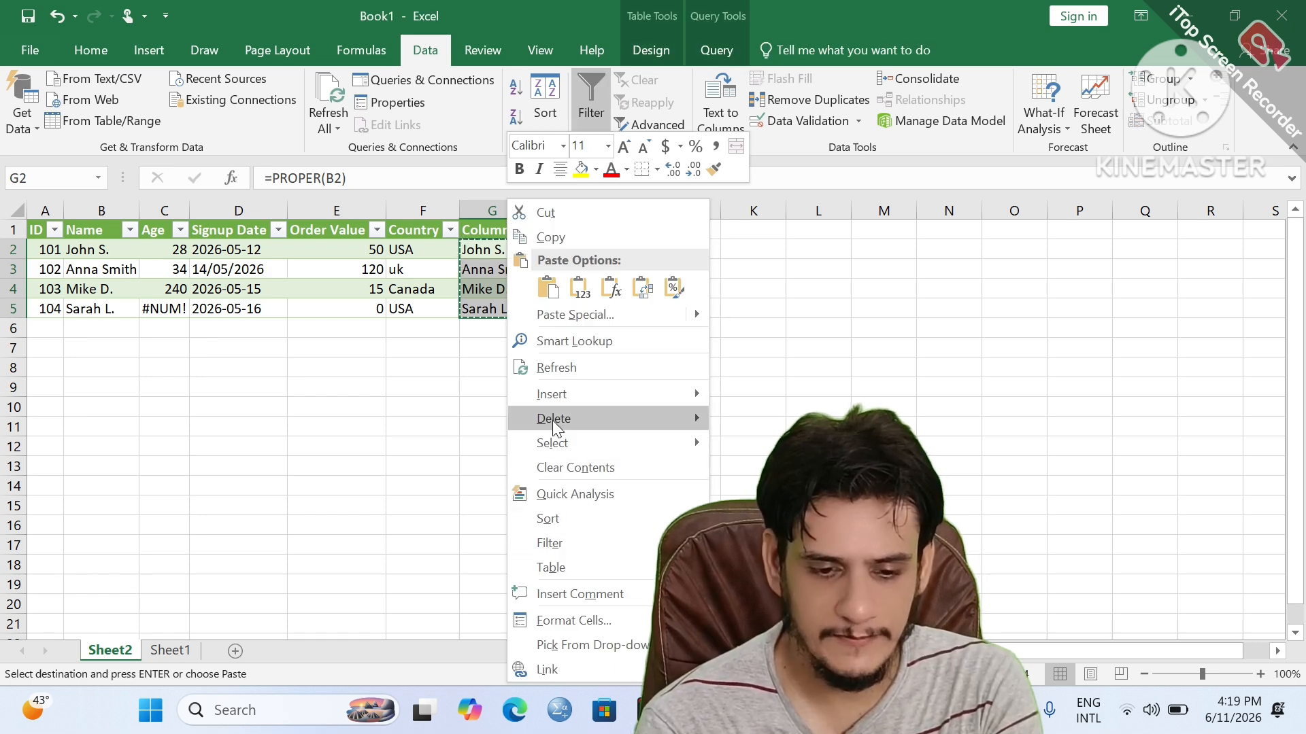
mouse_move(552, 420)
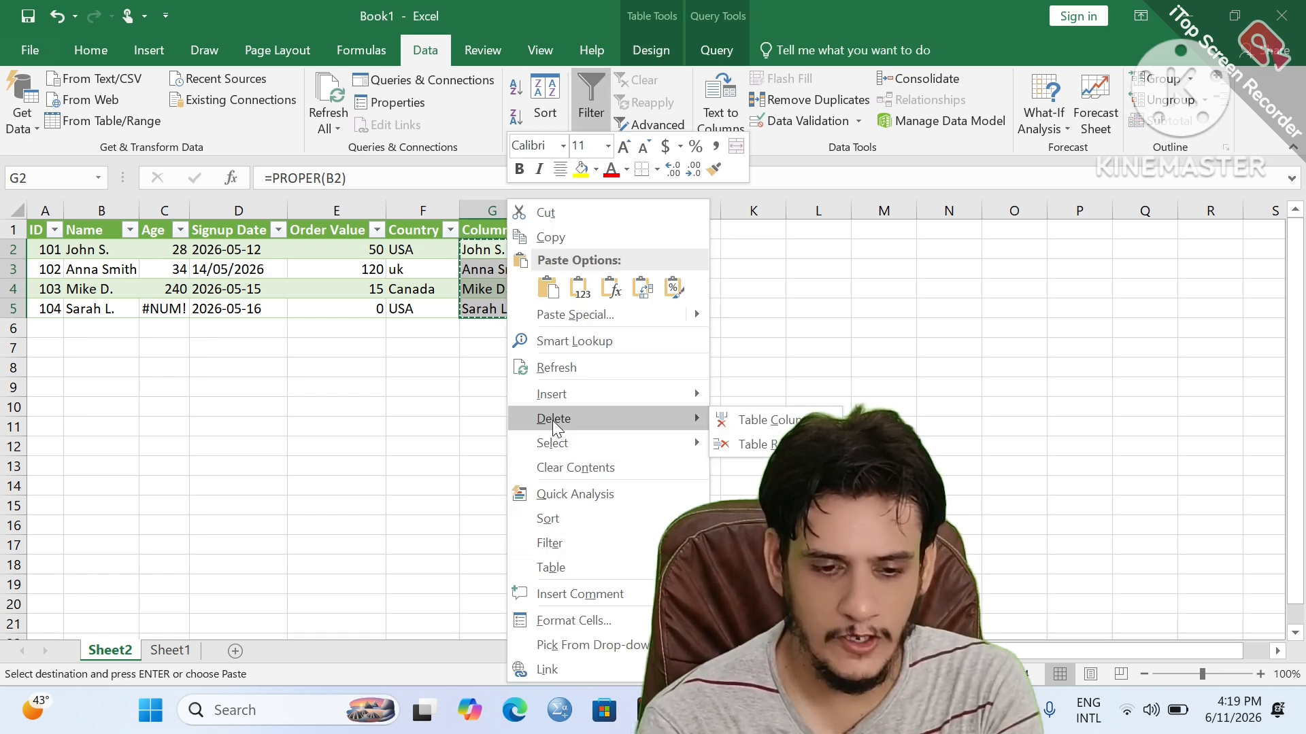
left_click(738, 419)
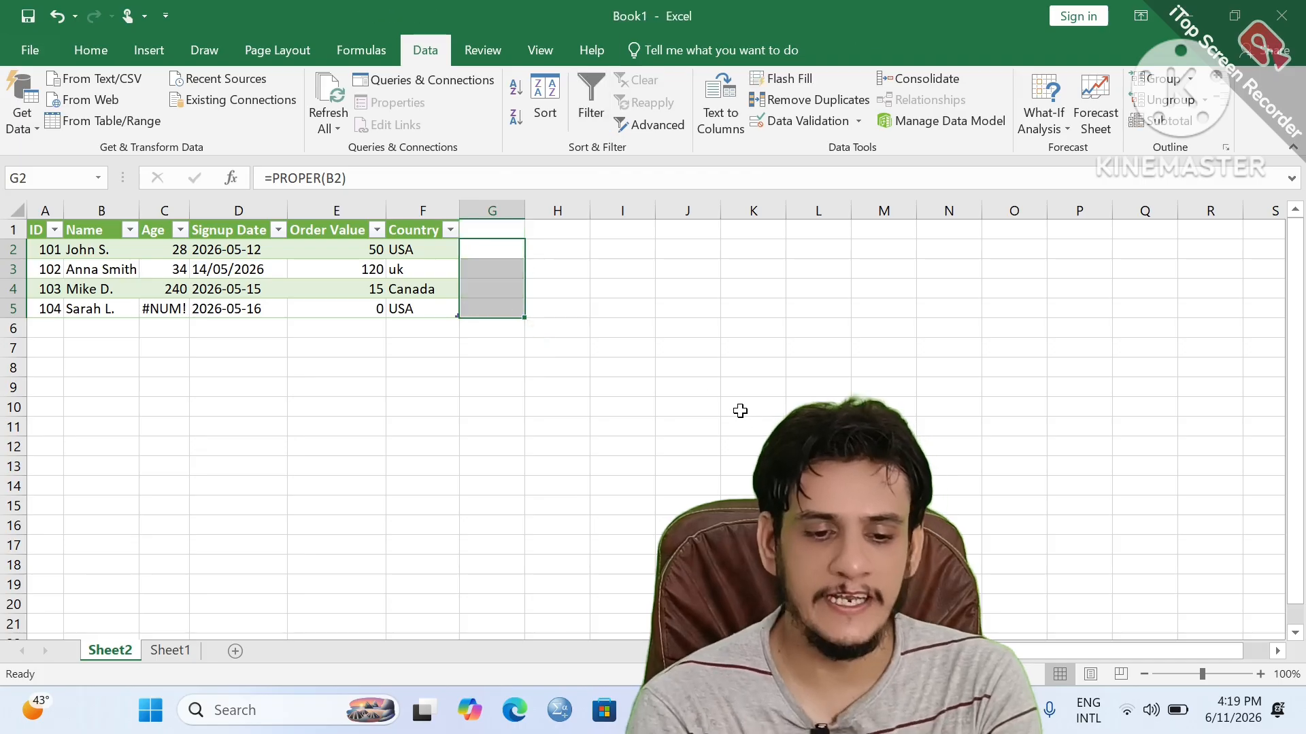
left_click(605, 345)
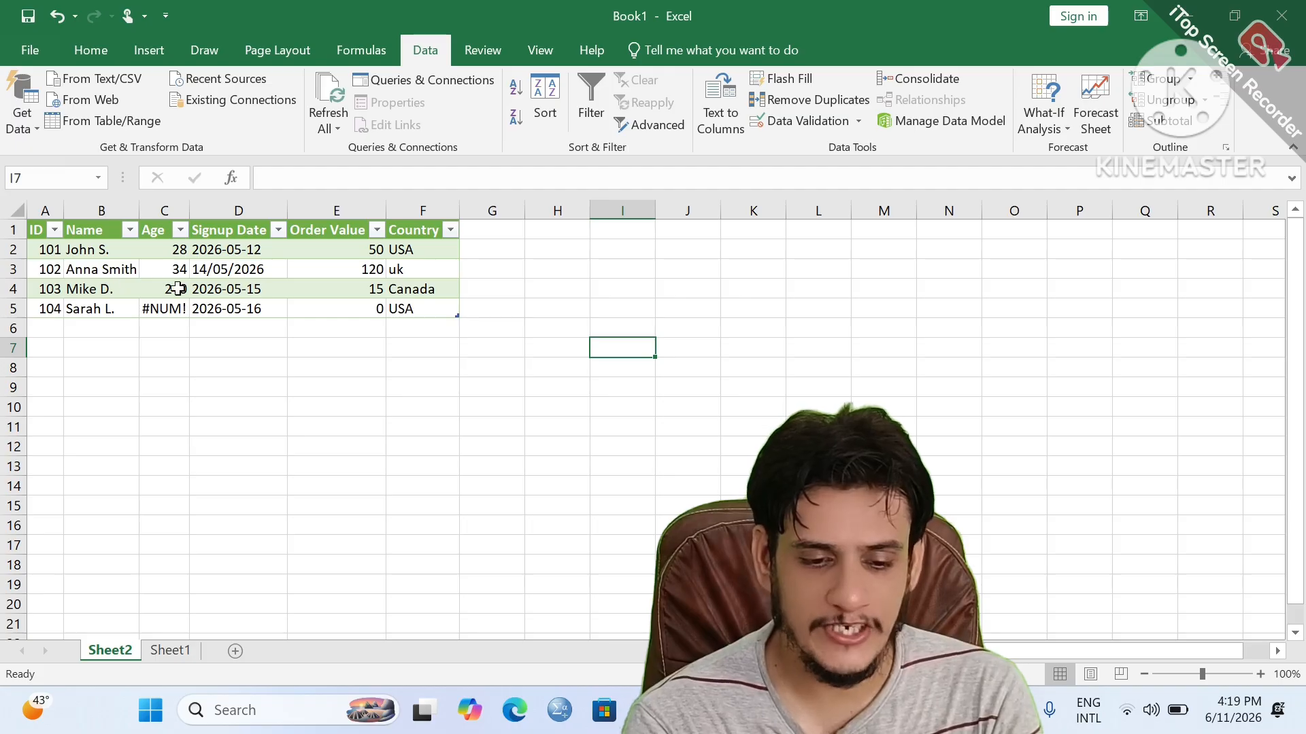
Step: Enter the formula =UPPER(F3) in cell H3 to convert the lowercase country code to capitals
left_click(410, 274)
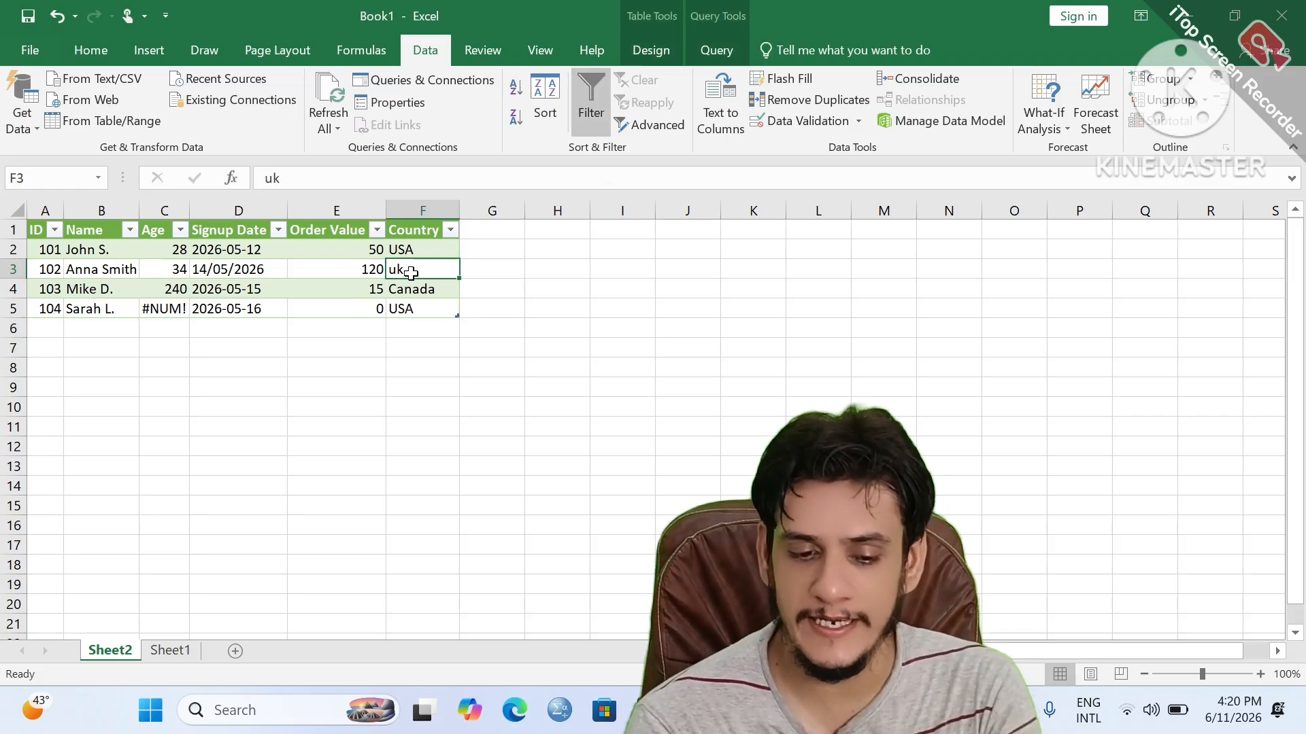
left_click(546, 270)
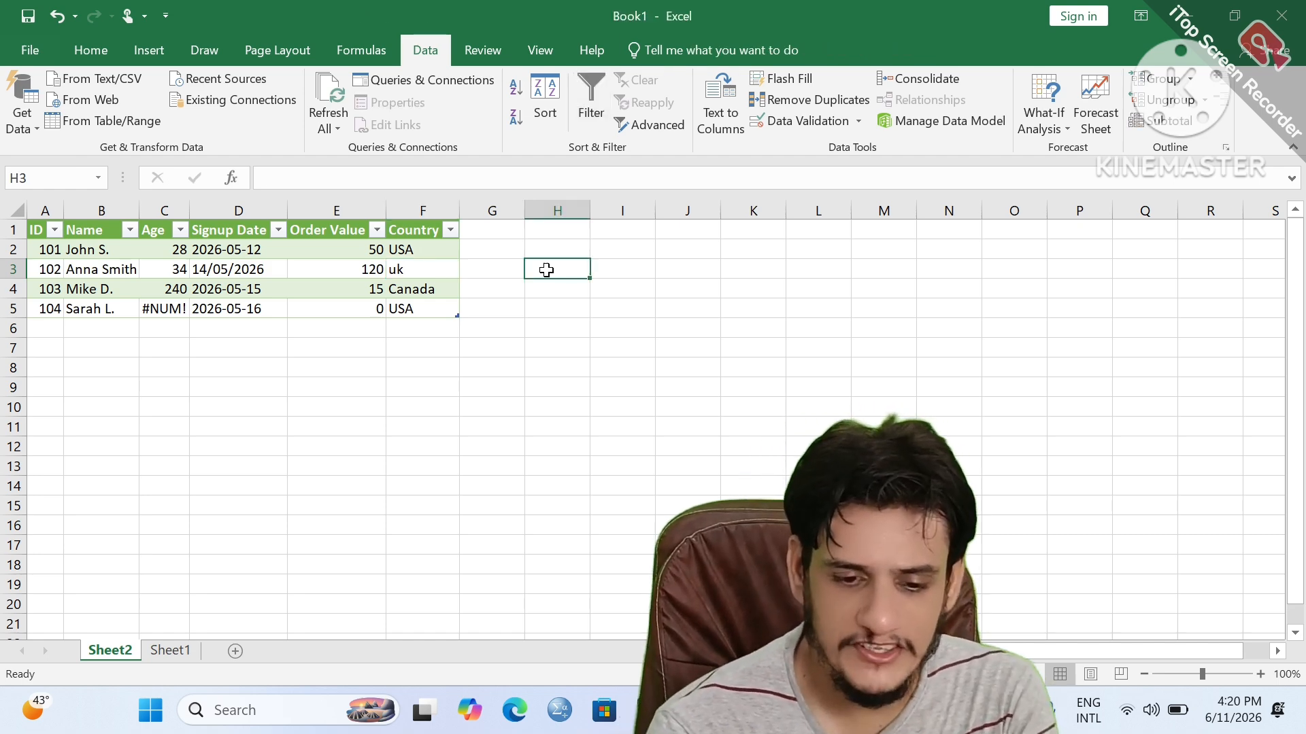
type("=")
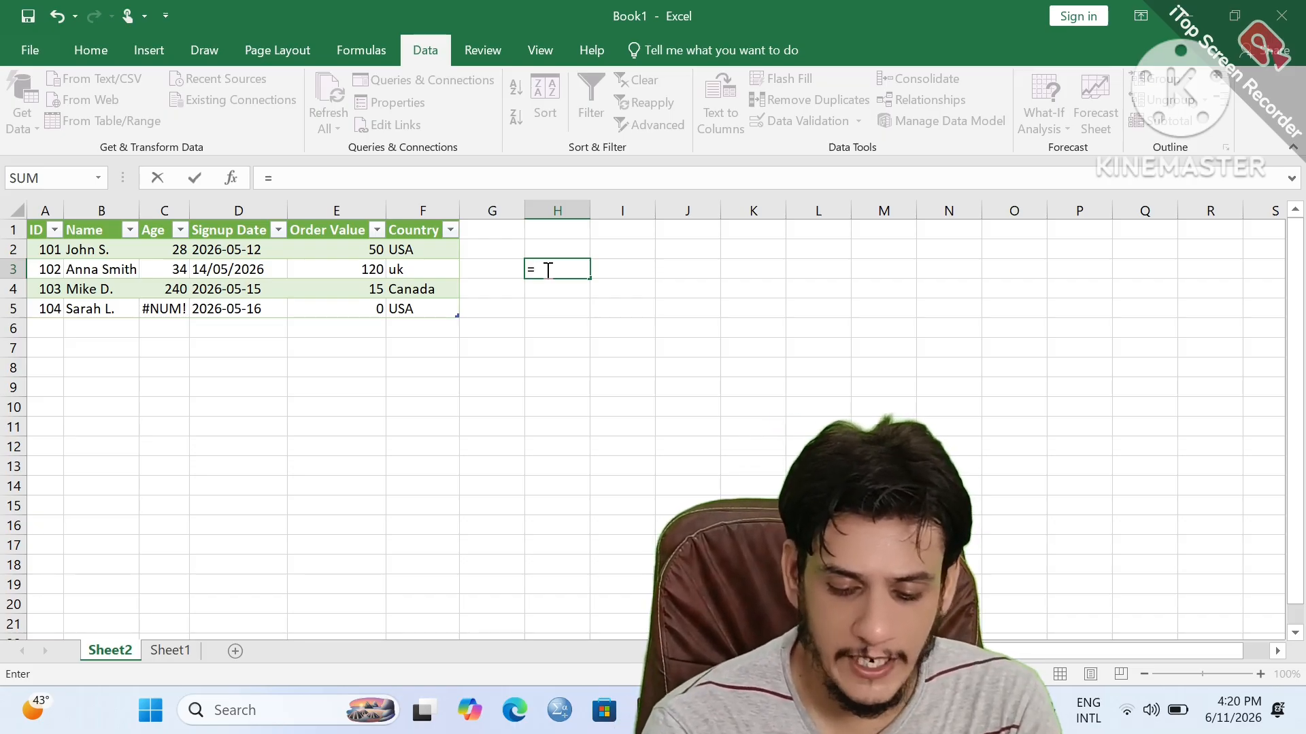
type("UPPER")
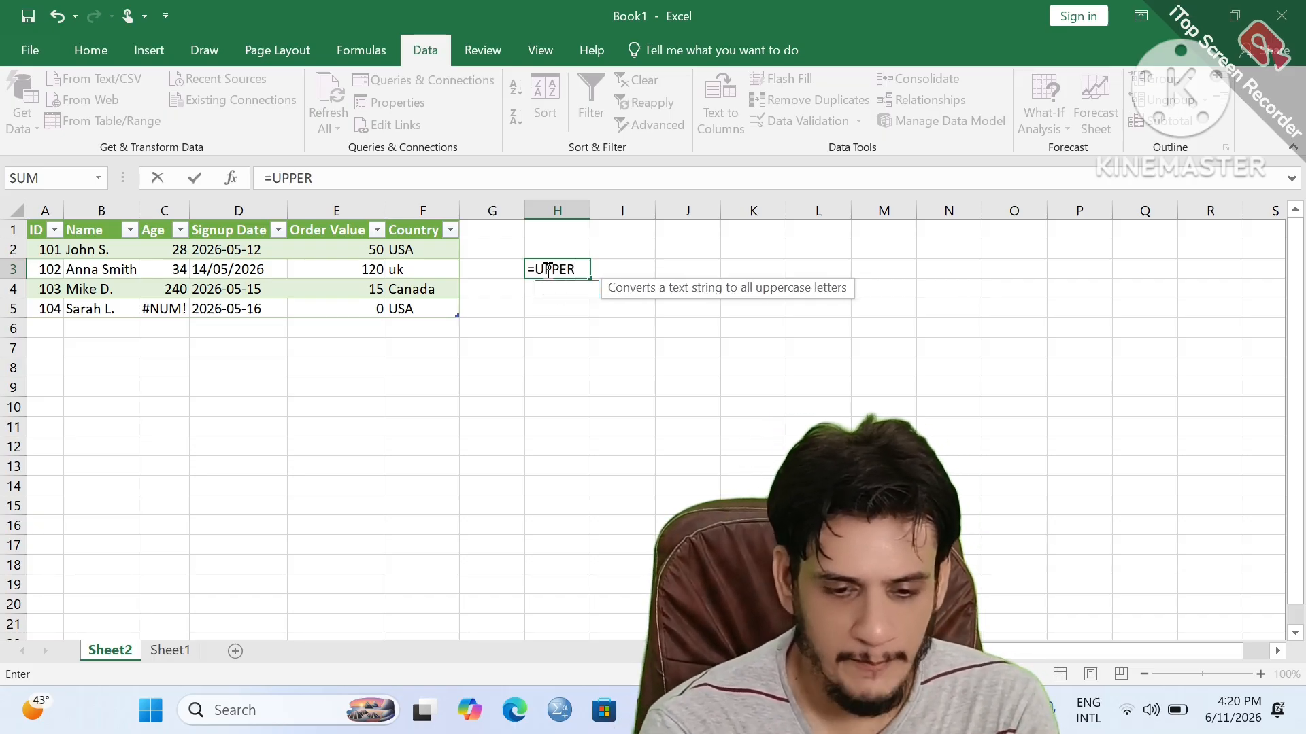
type("(")
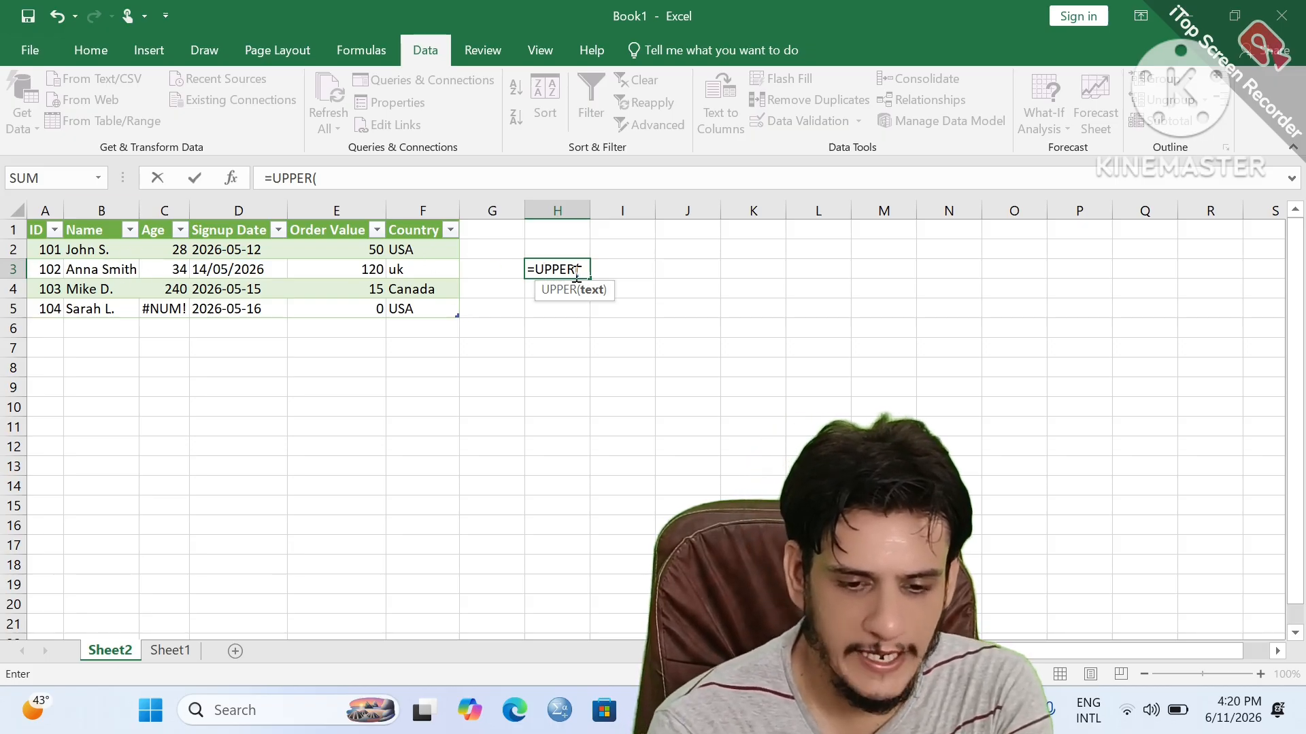
type("F")
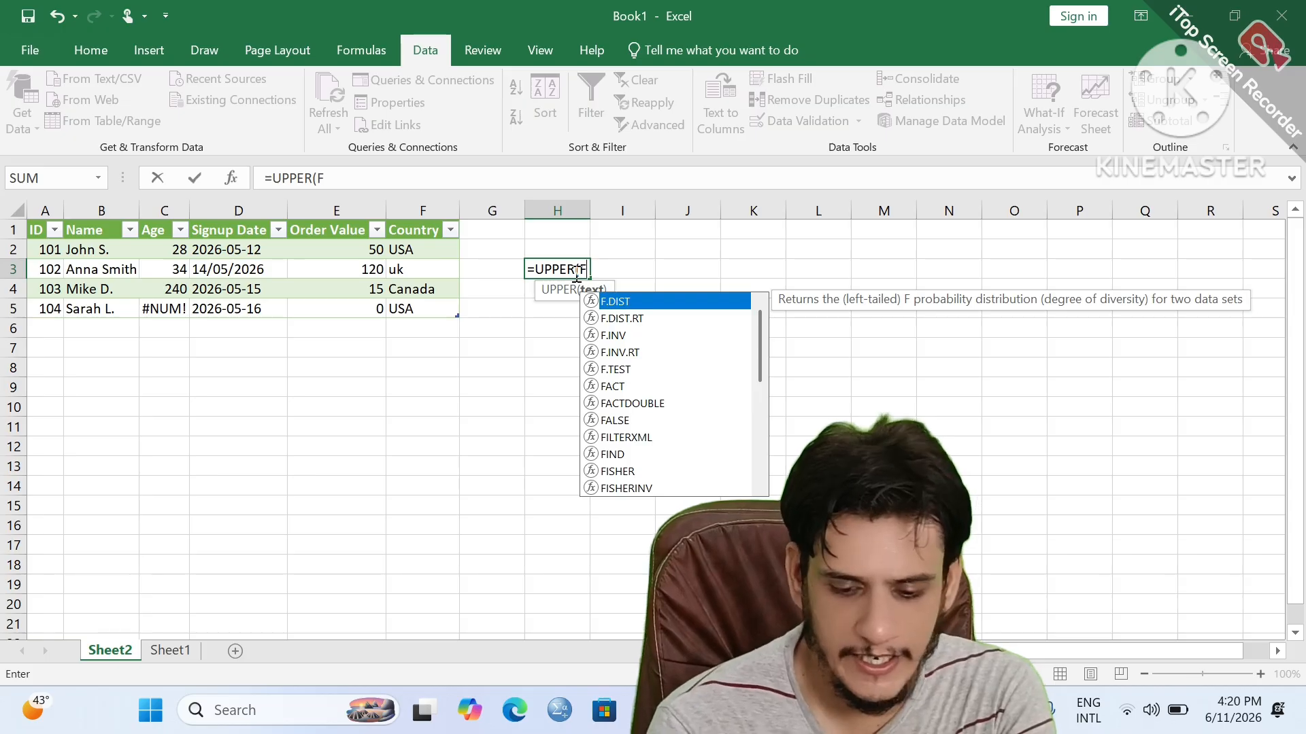
type("3")
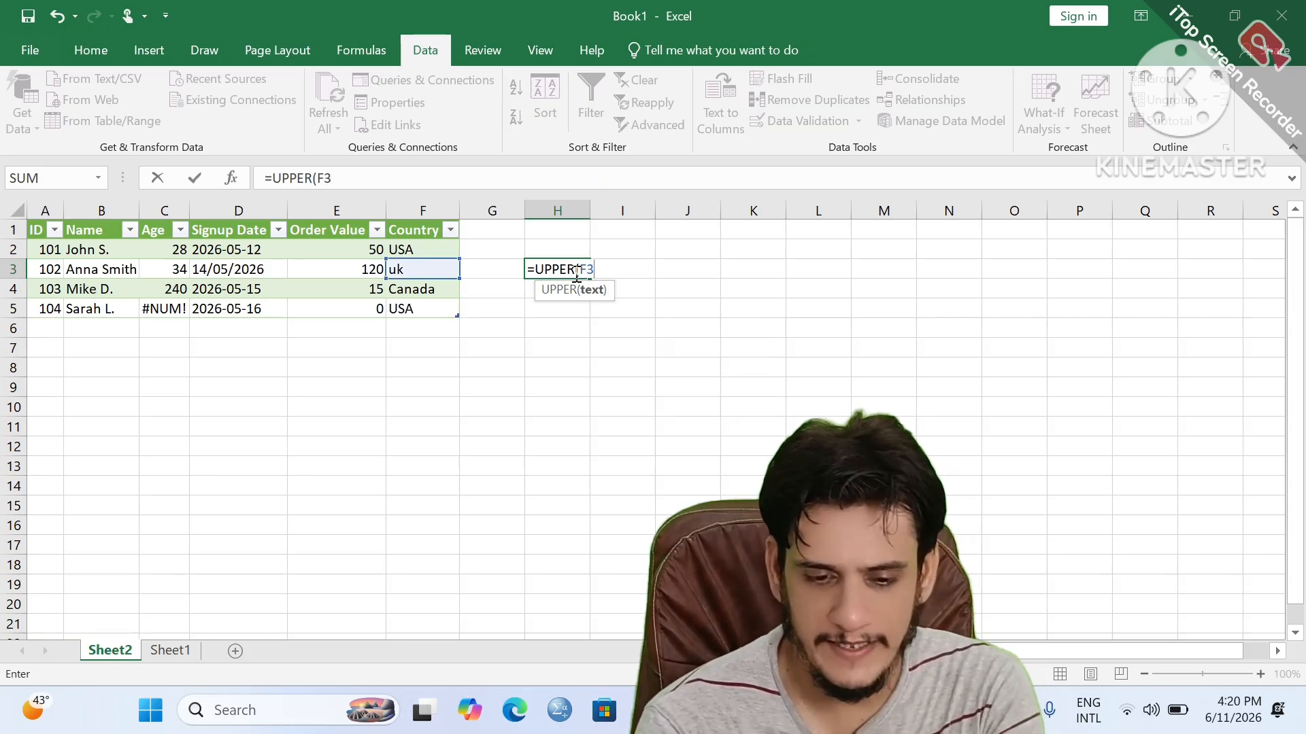
type(")")
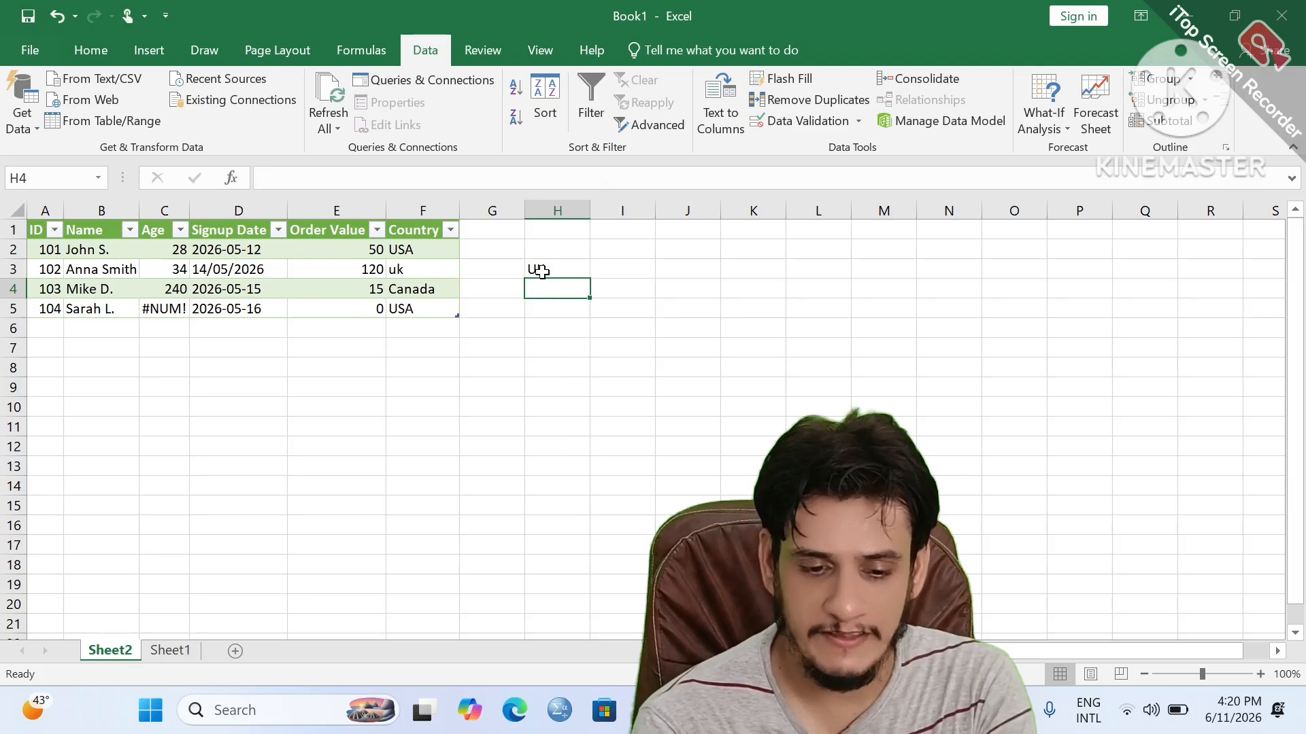
Step: Copy the uppercase country code in H3 and paste it as a value over the Country entry in F3
left_click(538, 271)
right_click(538, 271)
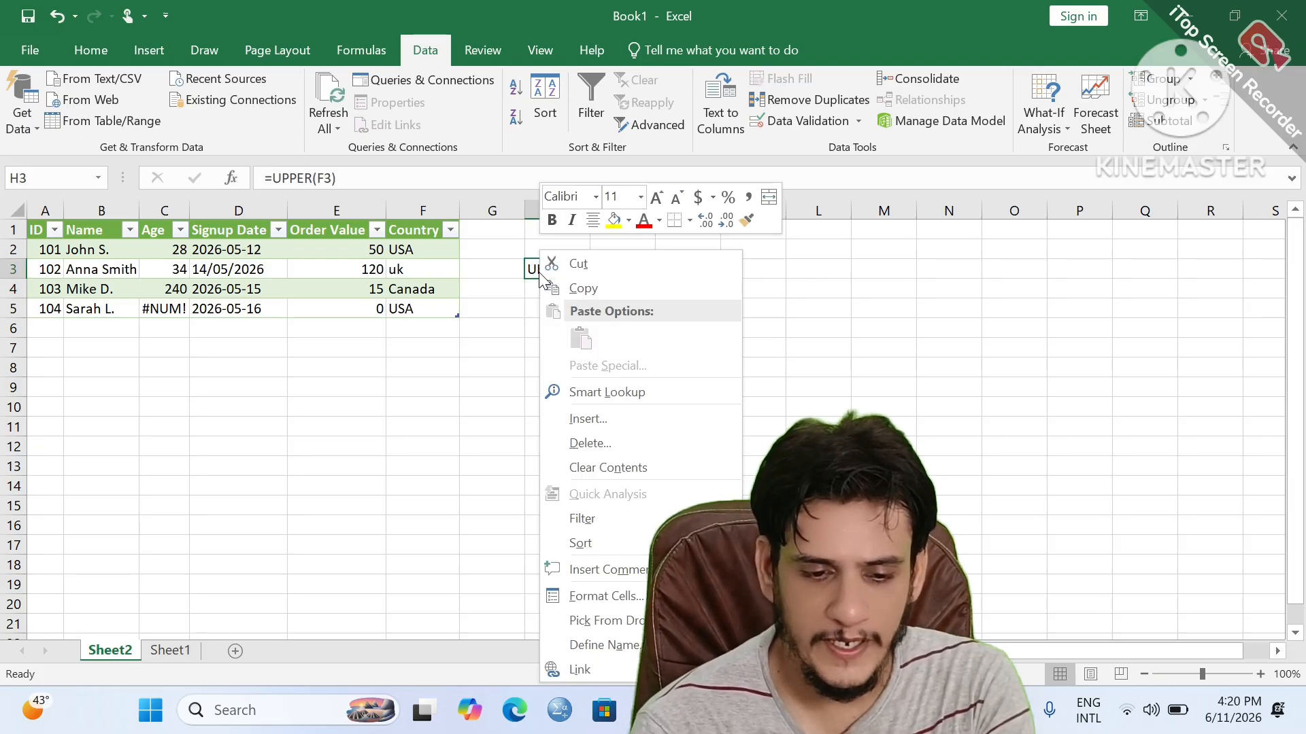
left_click(581, 289)
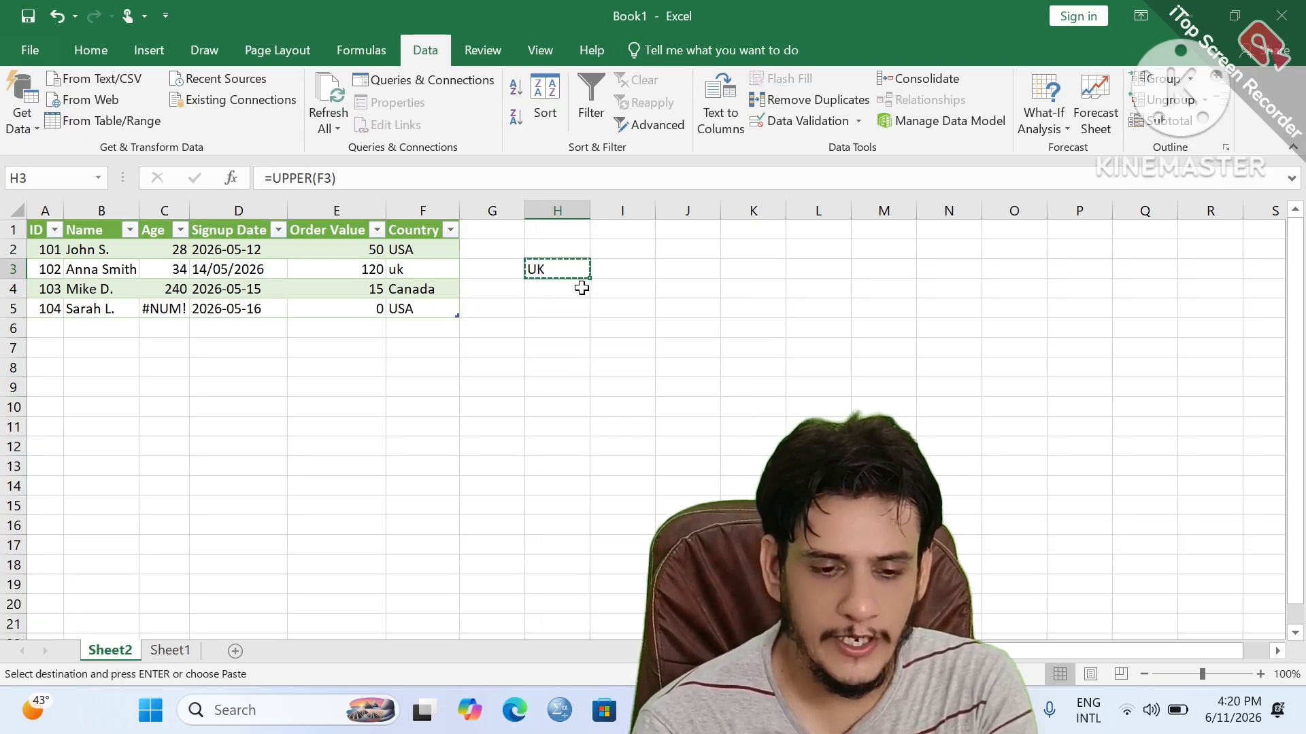
left_click(406, 271)
right_click(406, 271)
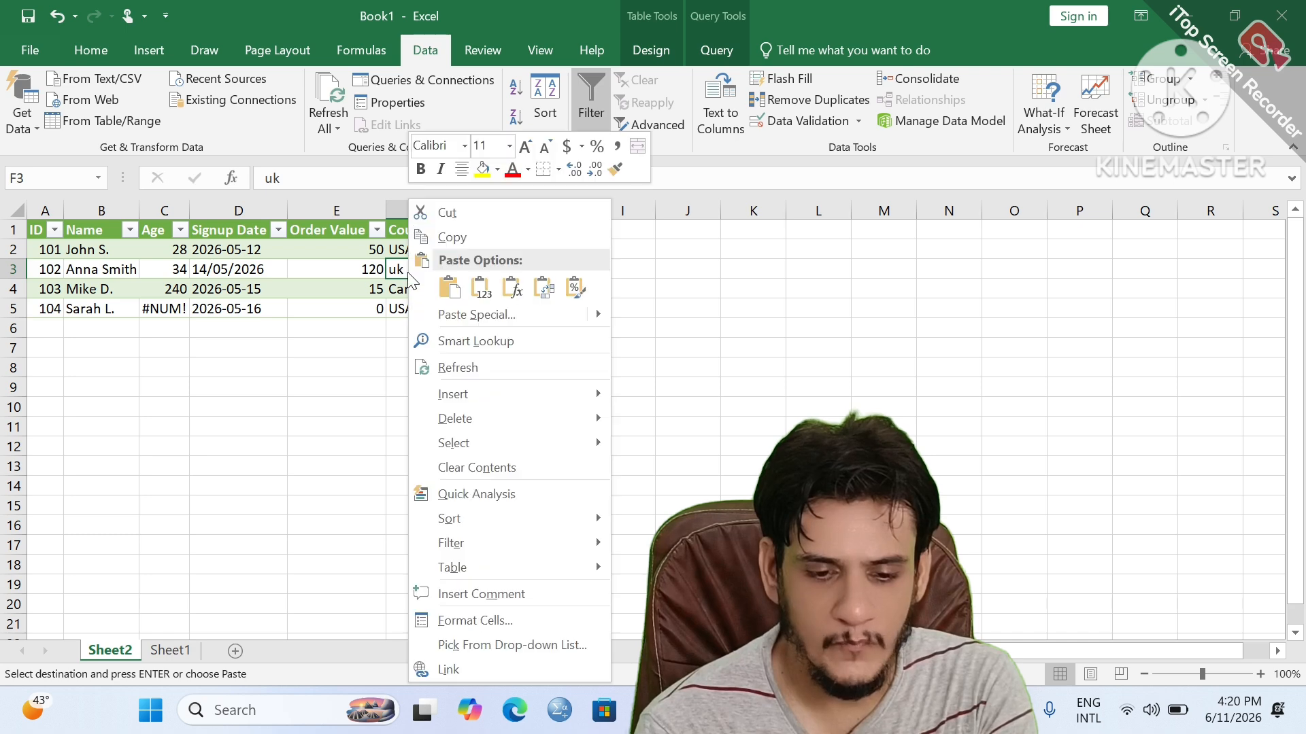
left_click(482, 295)
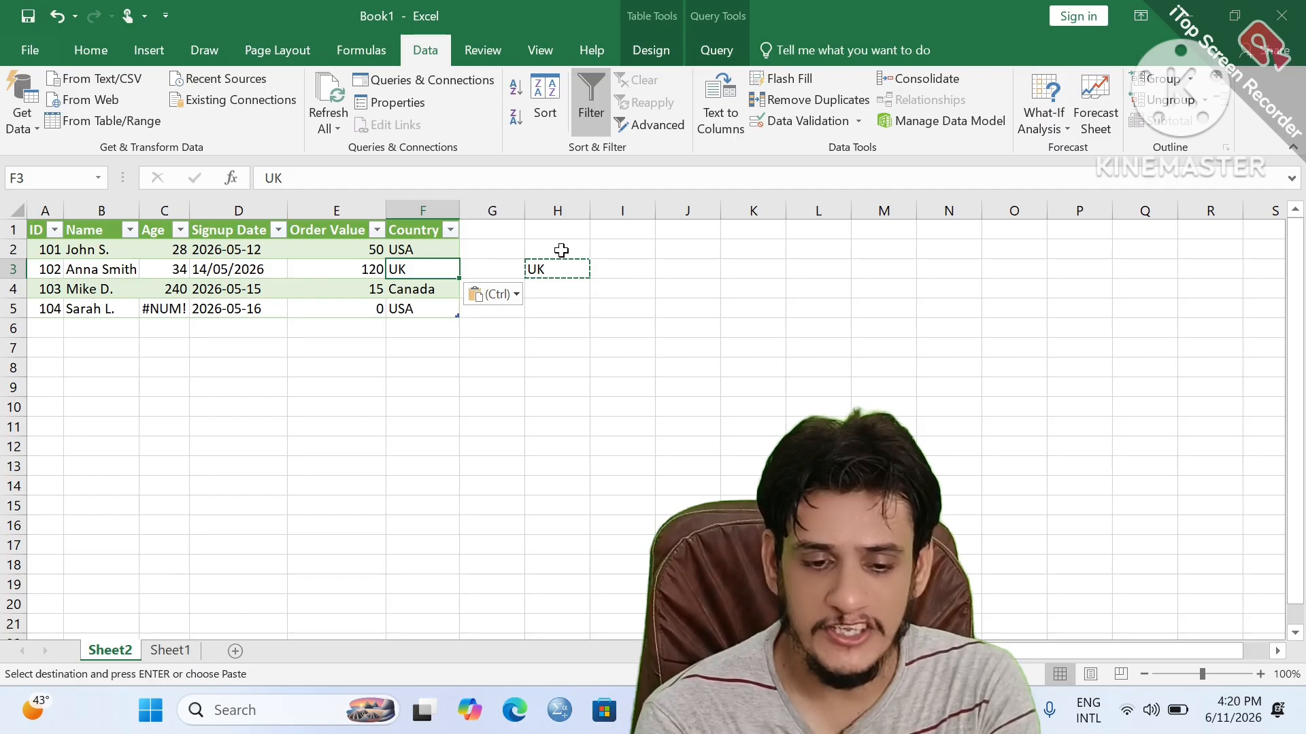
Step: Delete the helper column H that holds the UPPER formula
left_click(560, 213)
right_click(562, 217)
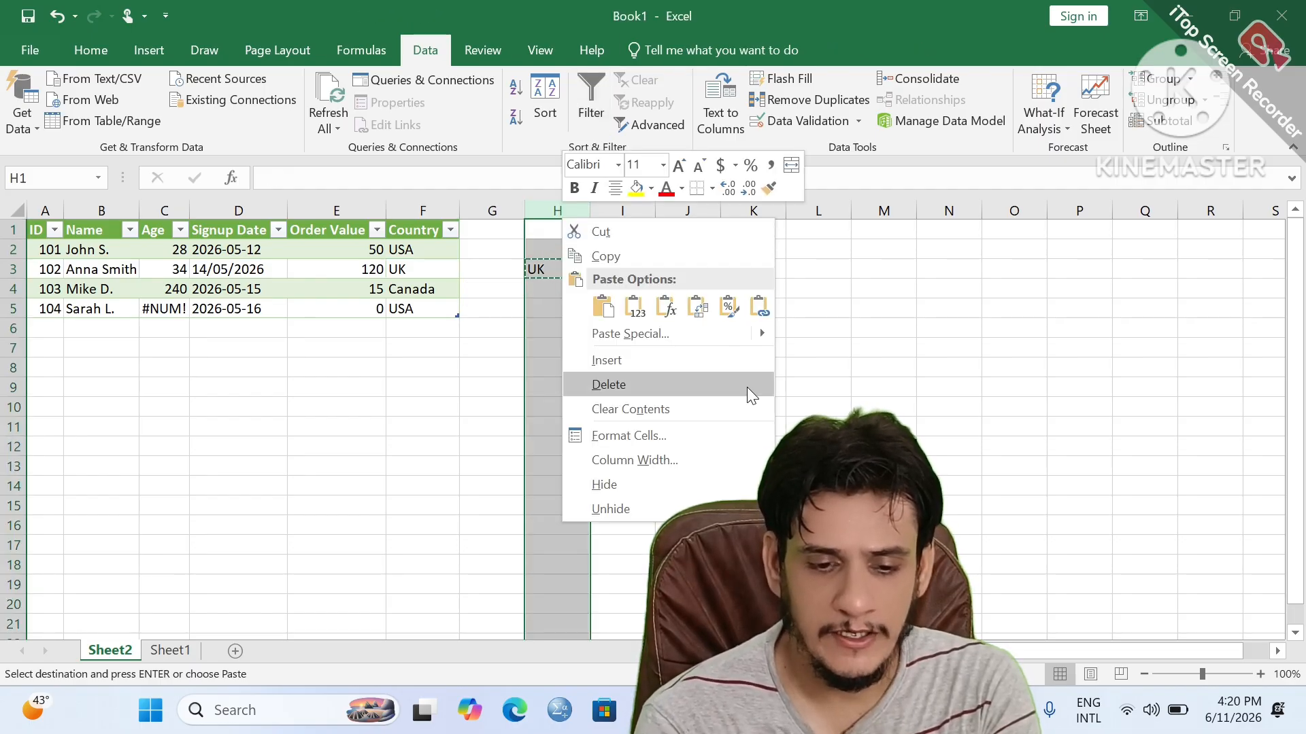
left_click(625, 384)
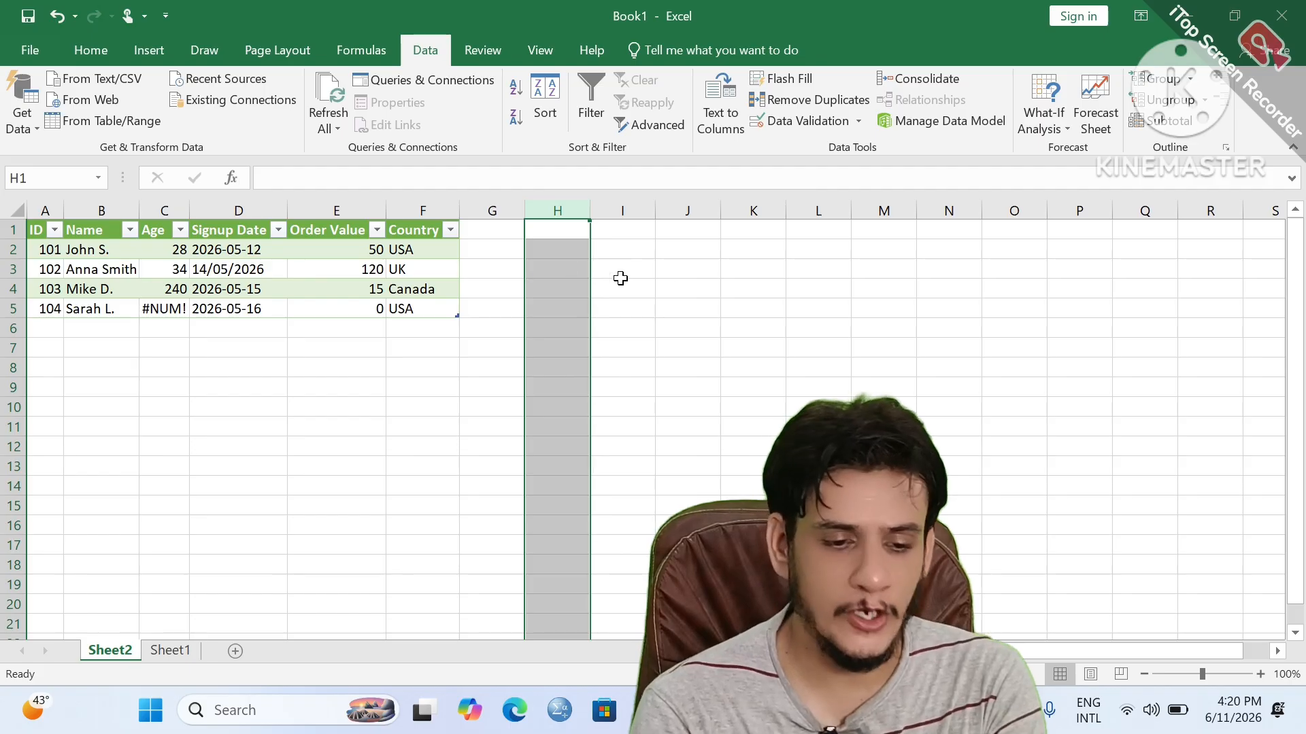
left_click(680, 287)
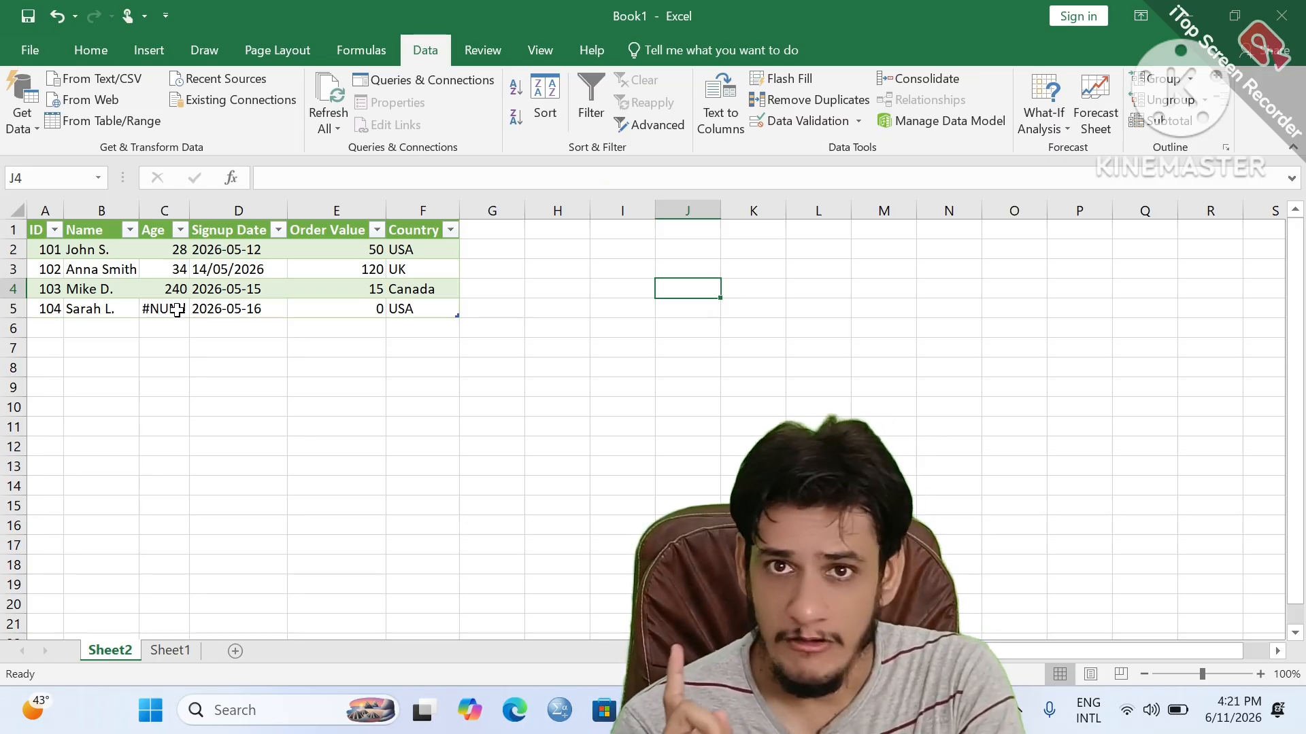
Step: Replace the #NUM! error in the Age column, cell C5, with 30
left_click(177, 310)
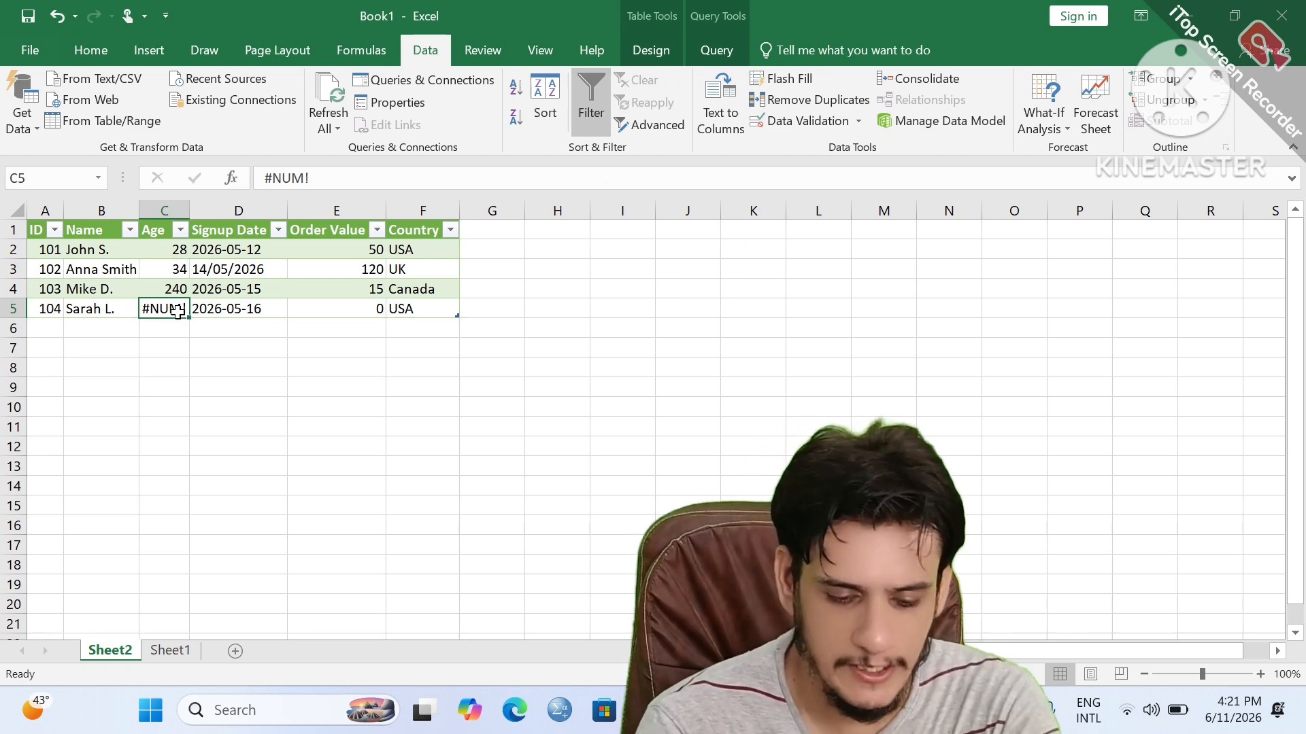
type("30")
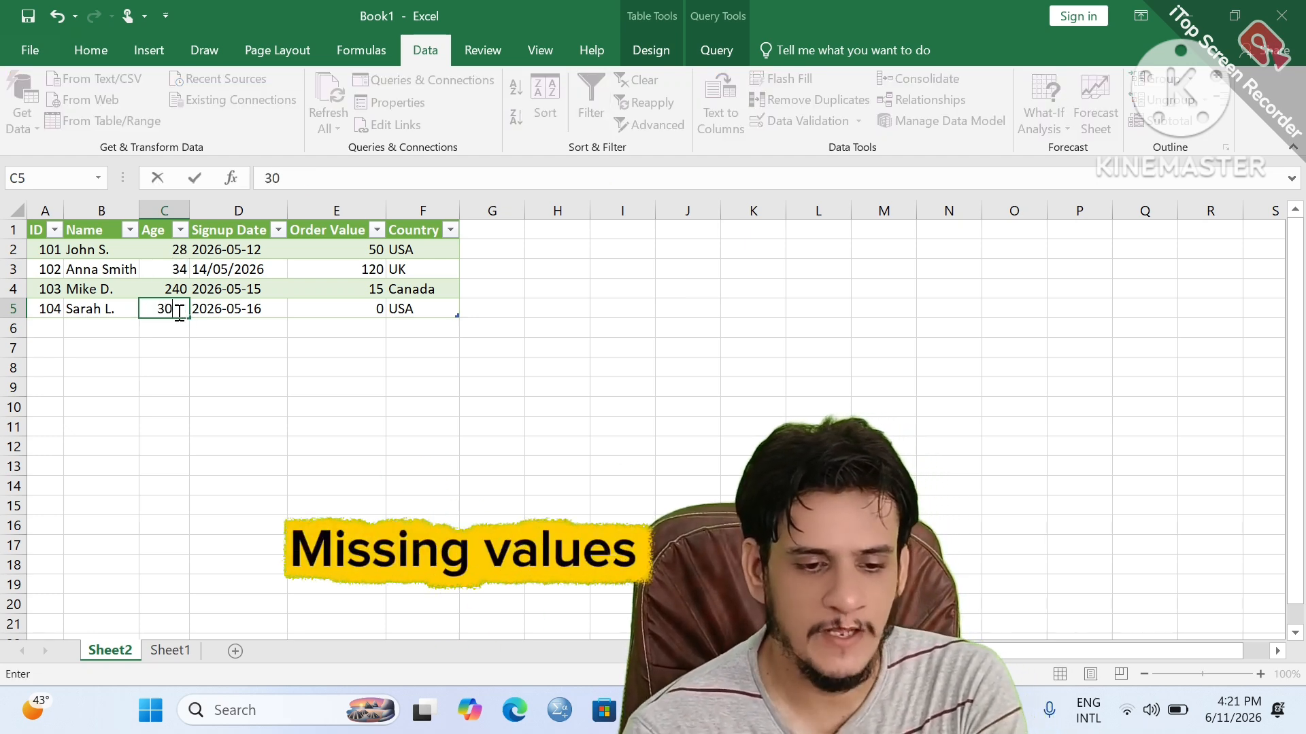
key("Return")
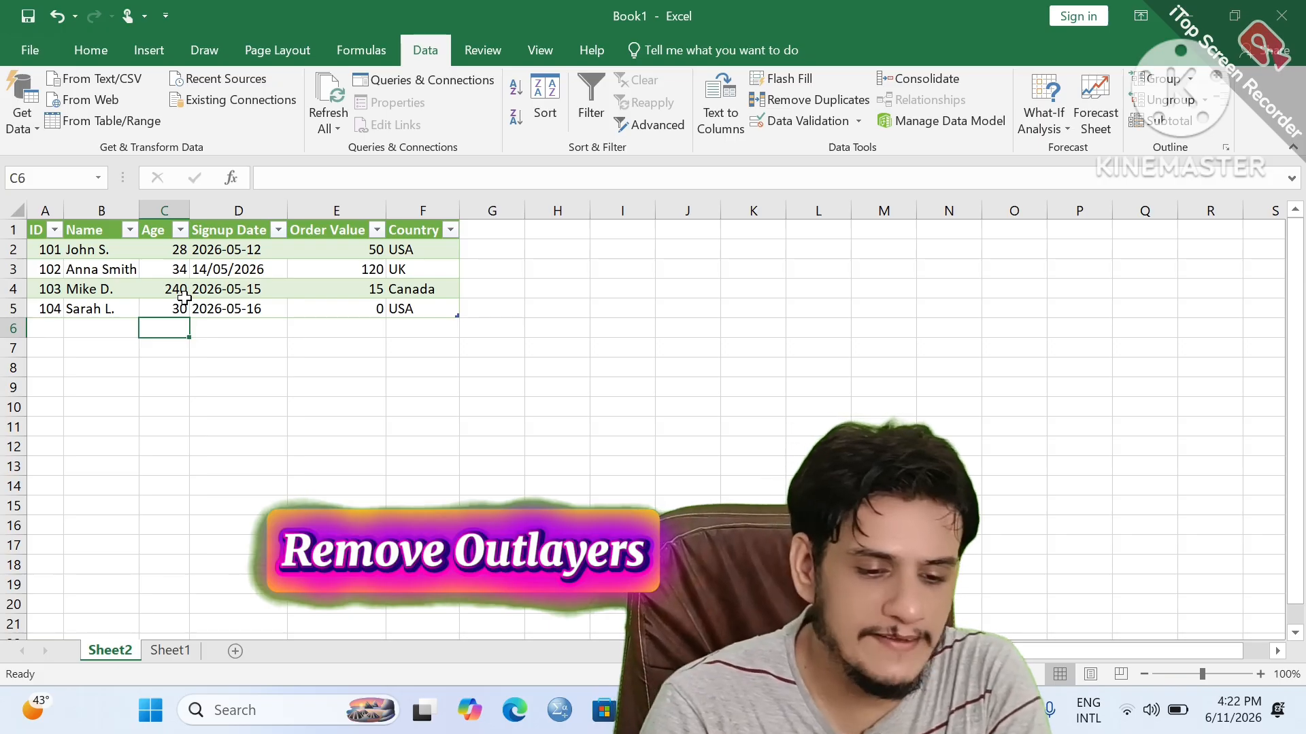
Step: Replace the outlier age in cell C4 with 34
left_click(183, 295)
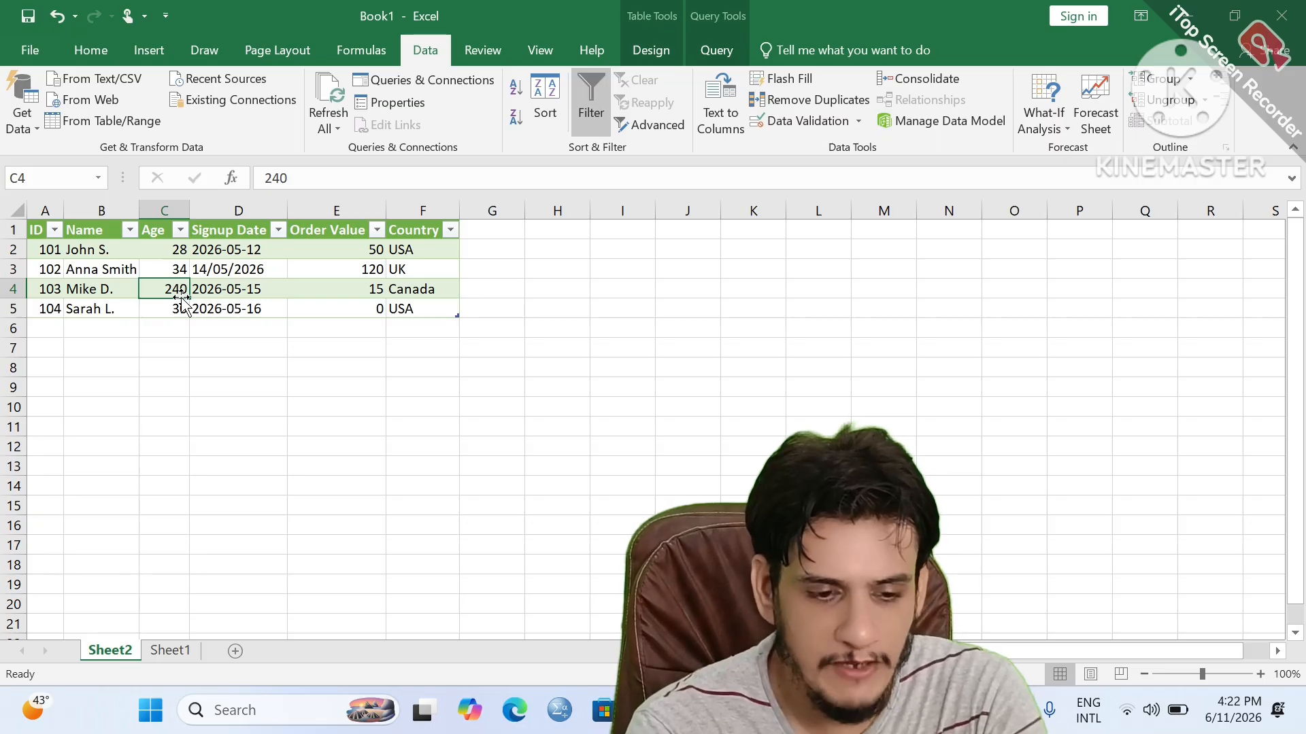
type("34")
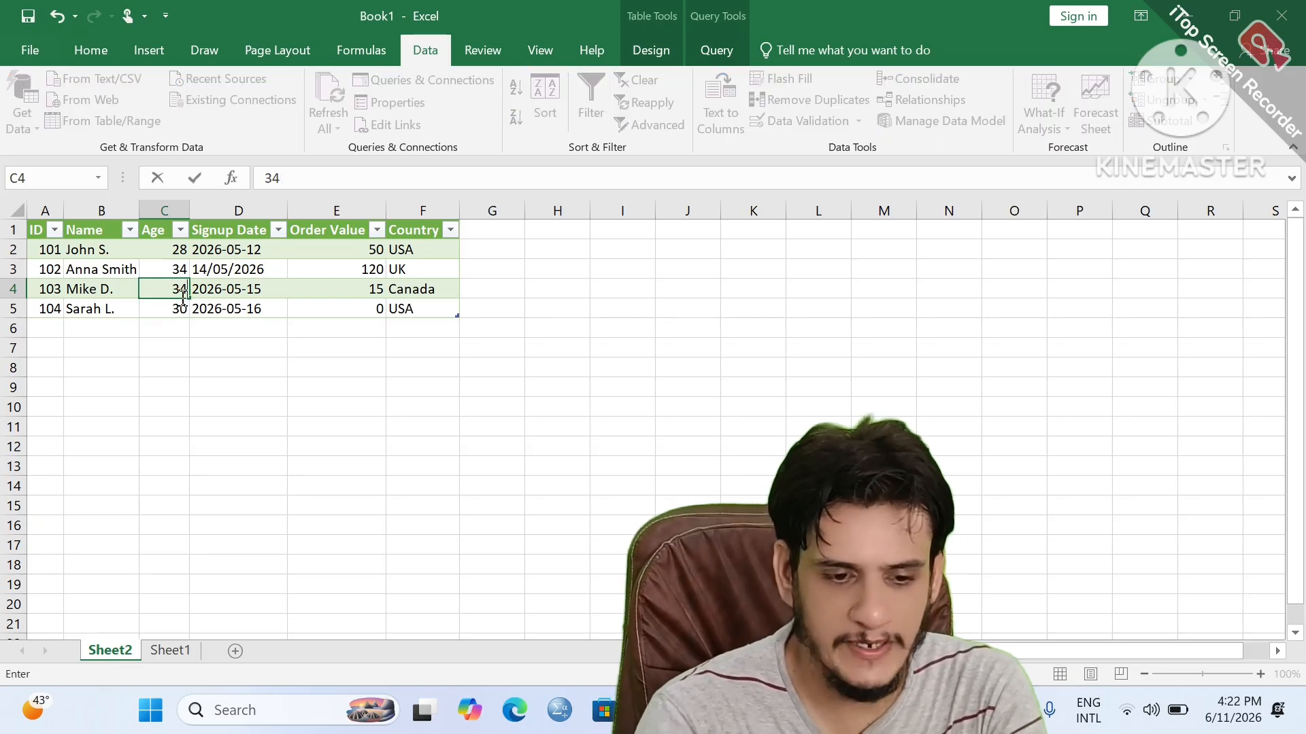
key("Return")
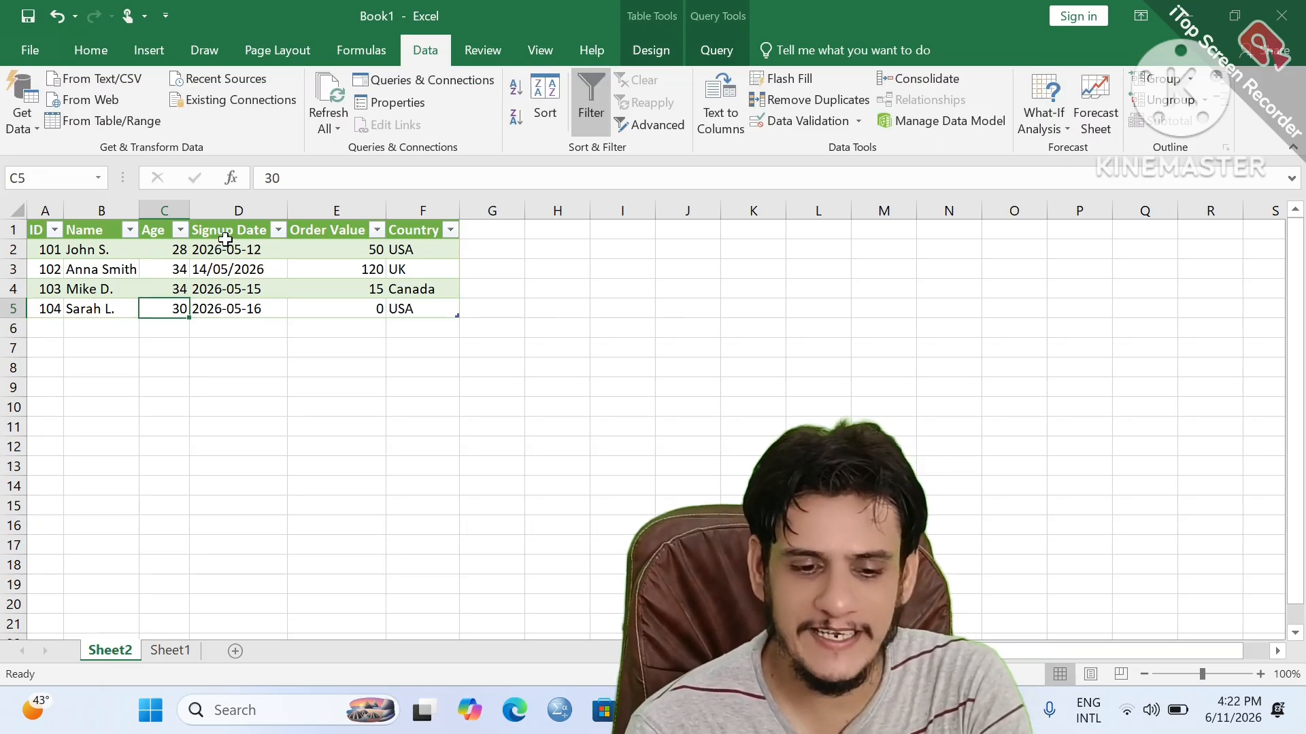